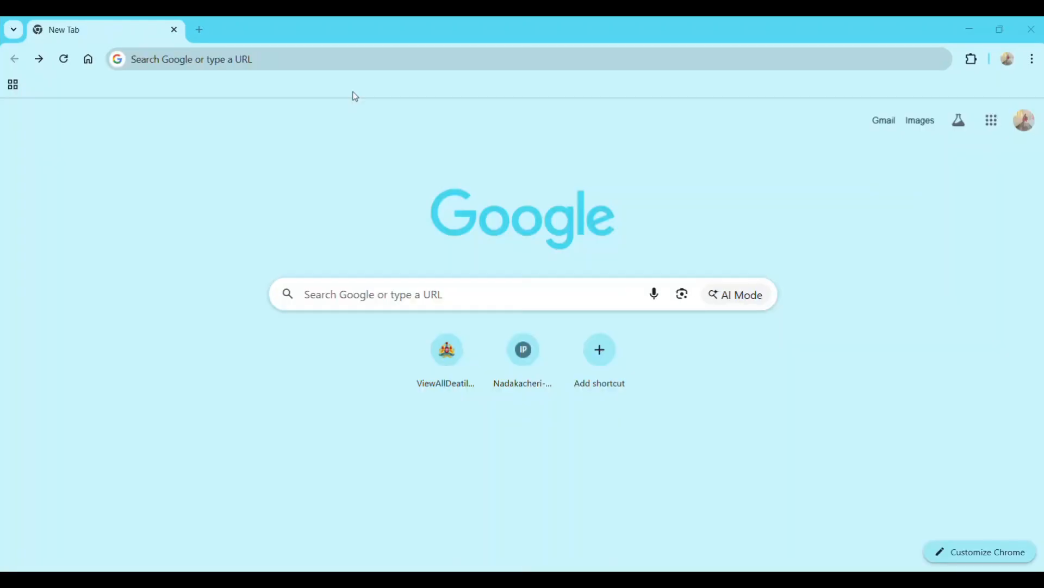
# - Search Google again for 'css canara bank' and open the Canara Bank CAN-GBMS admin login page
pyautogui.click(290, 62)
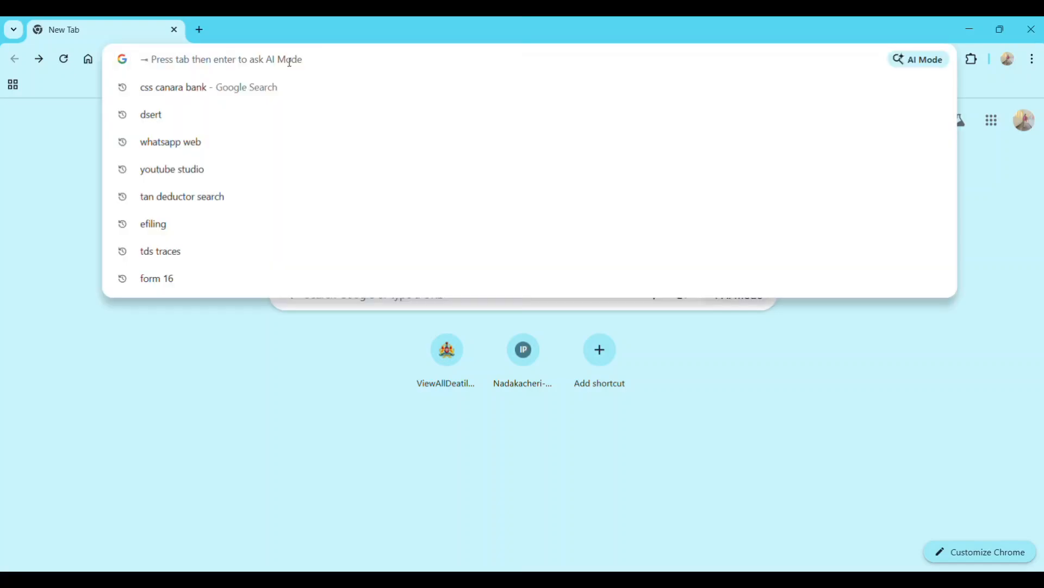
pyautogui.click(264, 89)
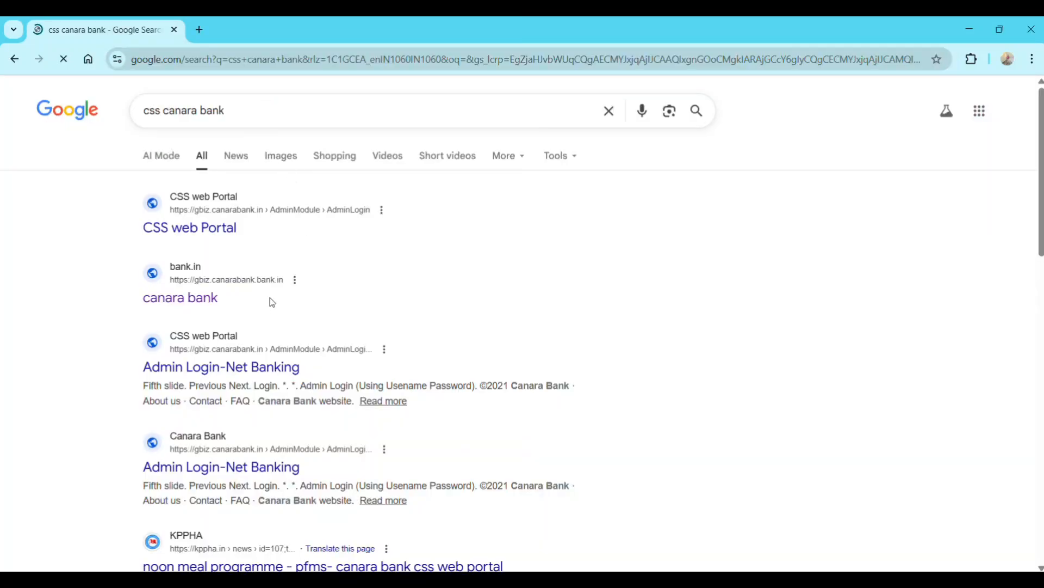
pyautogui.click(197, 308)
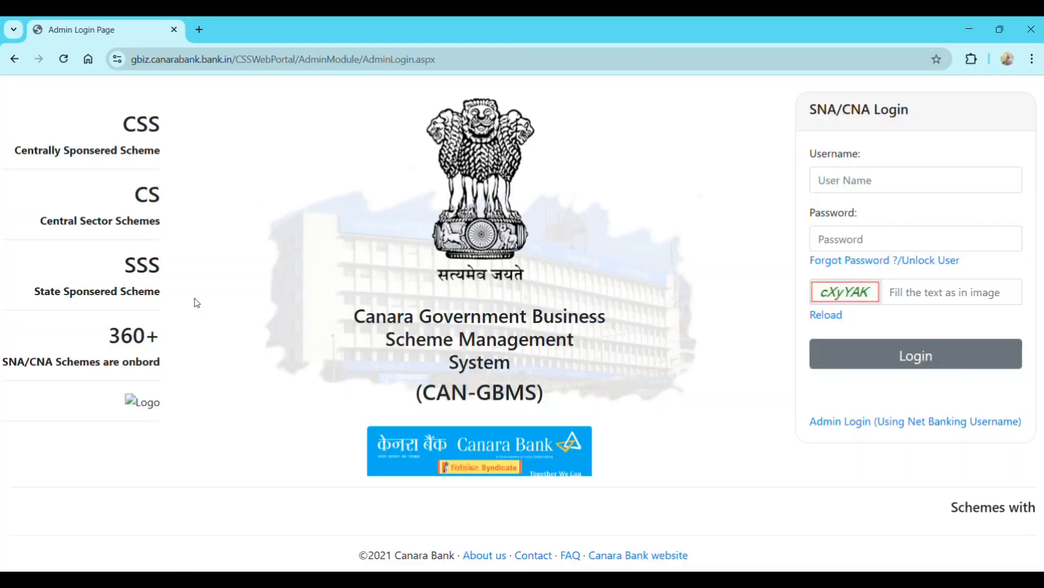
# - Log in with the admin username, password and captcha text to reach OTP validation
pyautogui.click(858, 181)
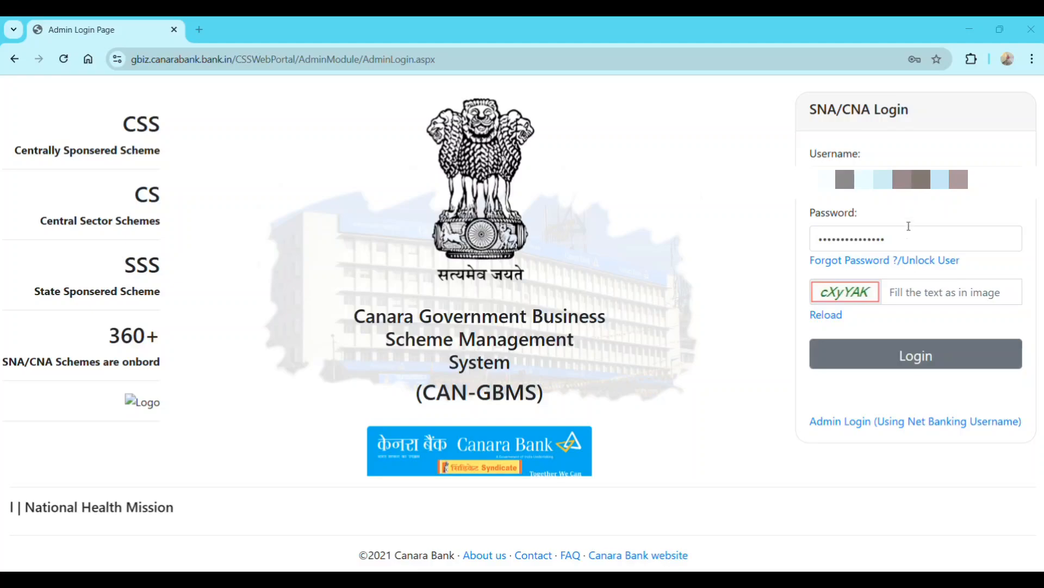
pyautogui.click(917, 298)
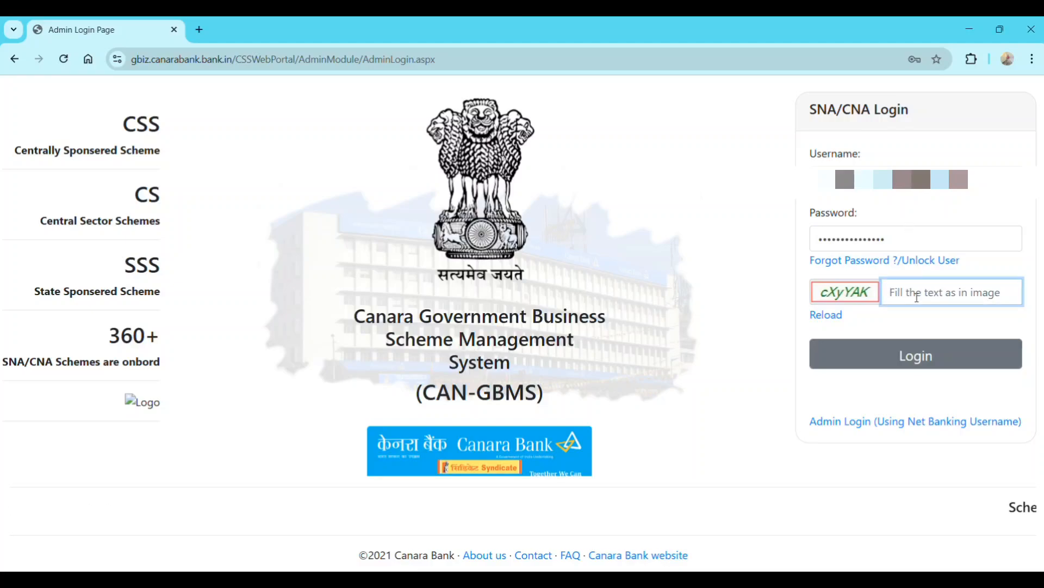
pyautogui.write('c')
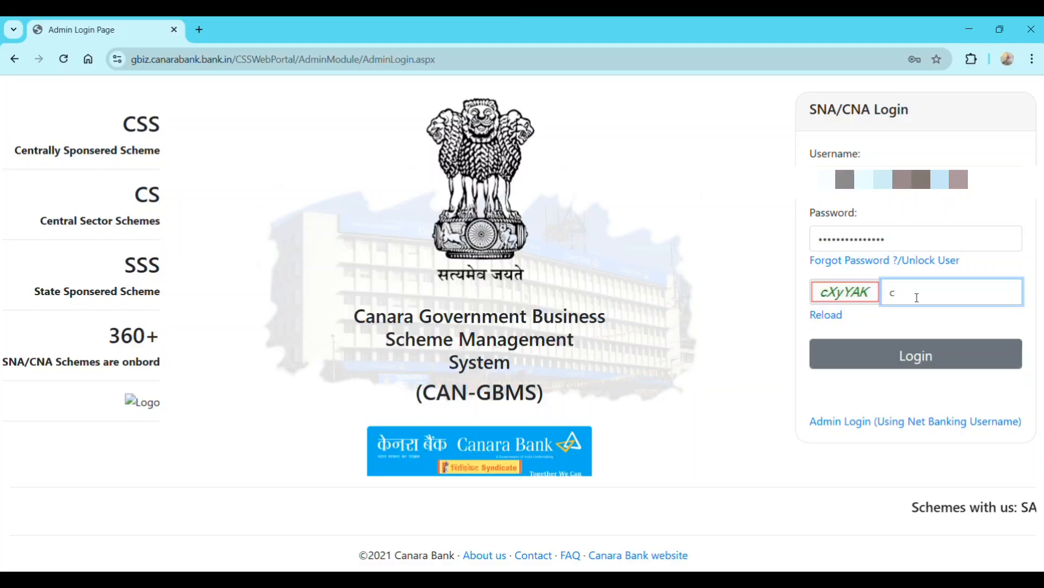
pyautogui.write('XyYAK')
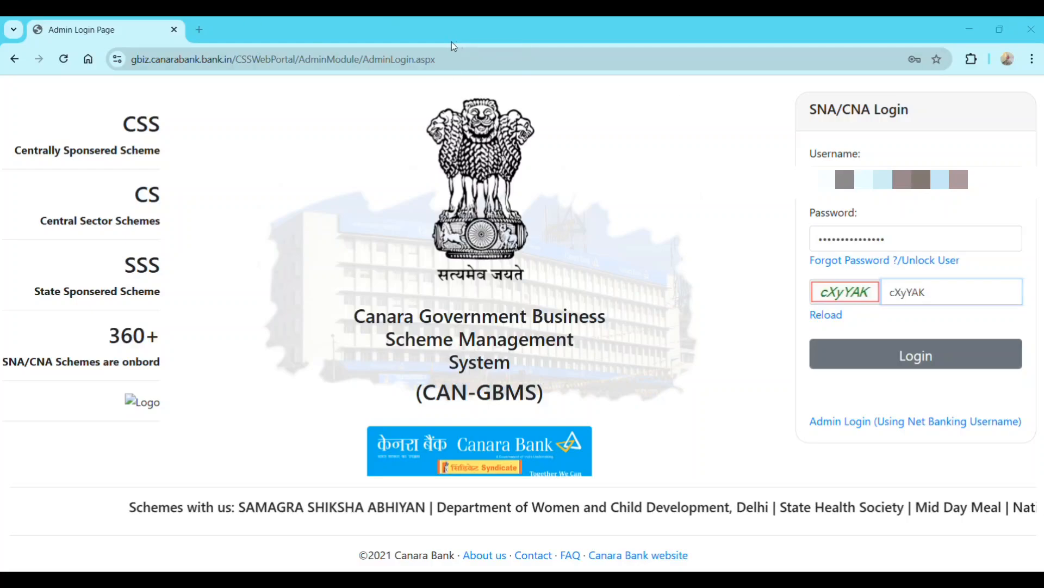
pyautogui.press('Tab')
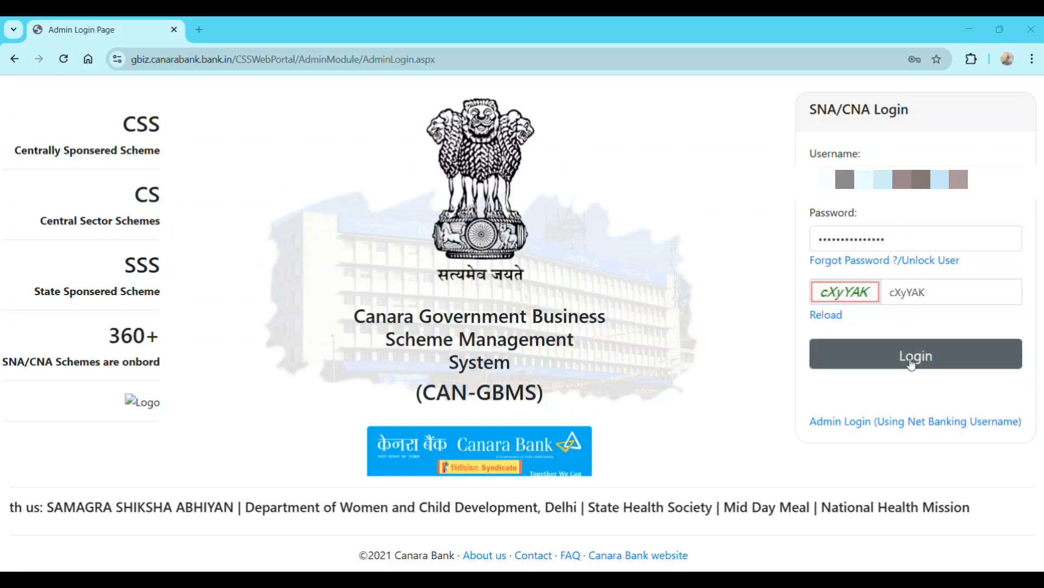
pyautogui.click(912, 363)
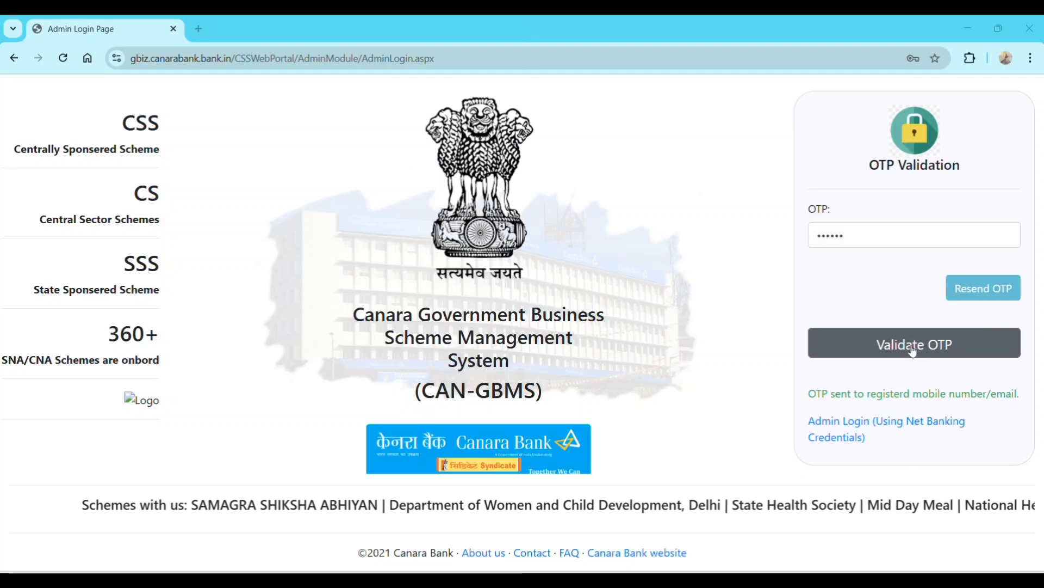
# - Validate the OTP, dismiss the New Changes in CSS Portal notice, and review the home dashboard
pyautogui.click(913, 350)
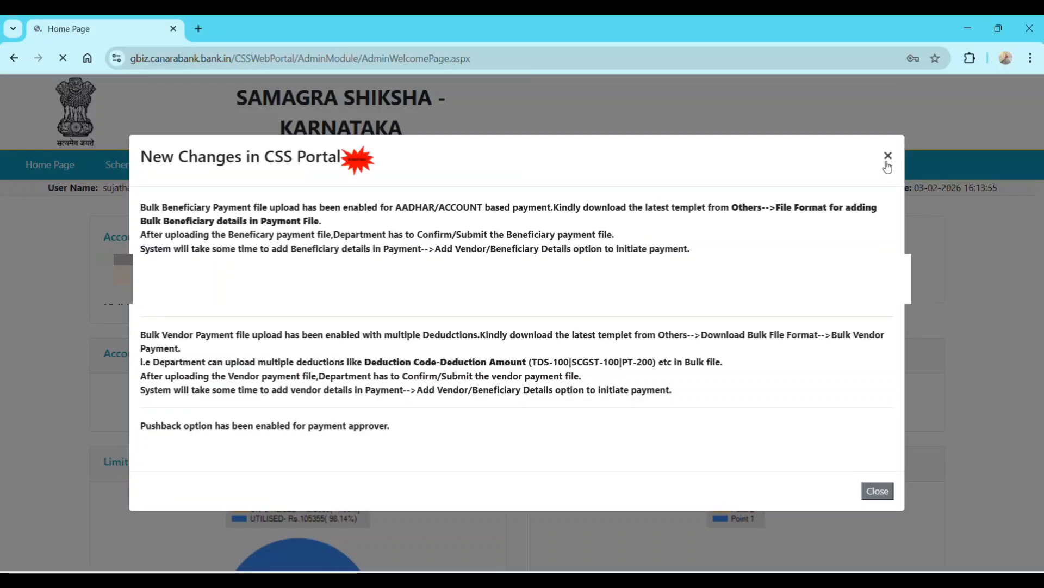
pyautogui.click(888, 155)
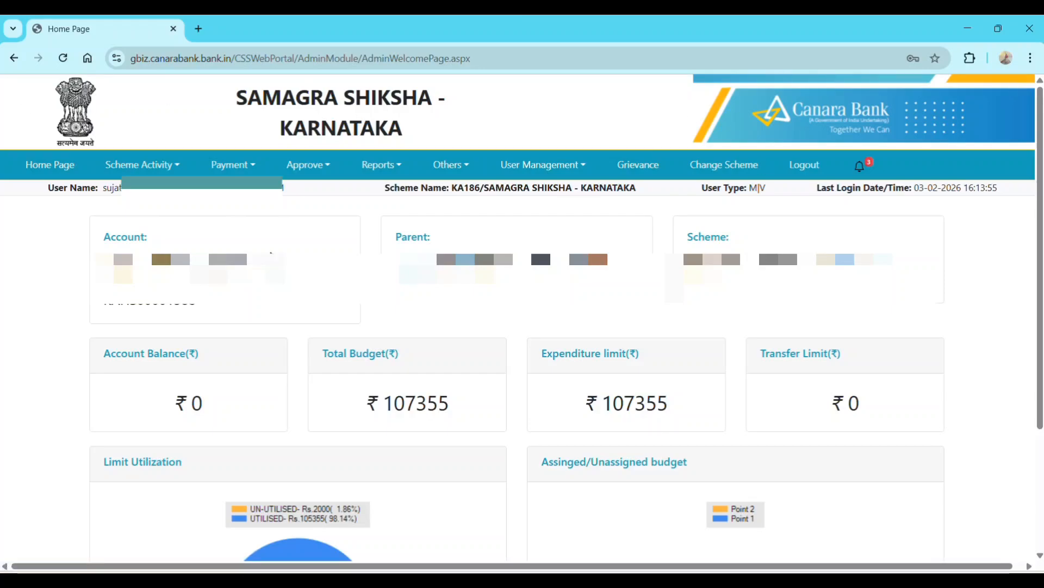
pyautogui.scroll(-3, 336, 332)
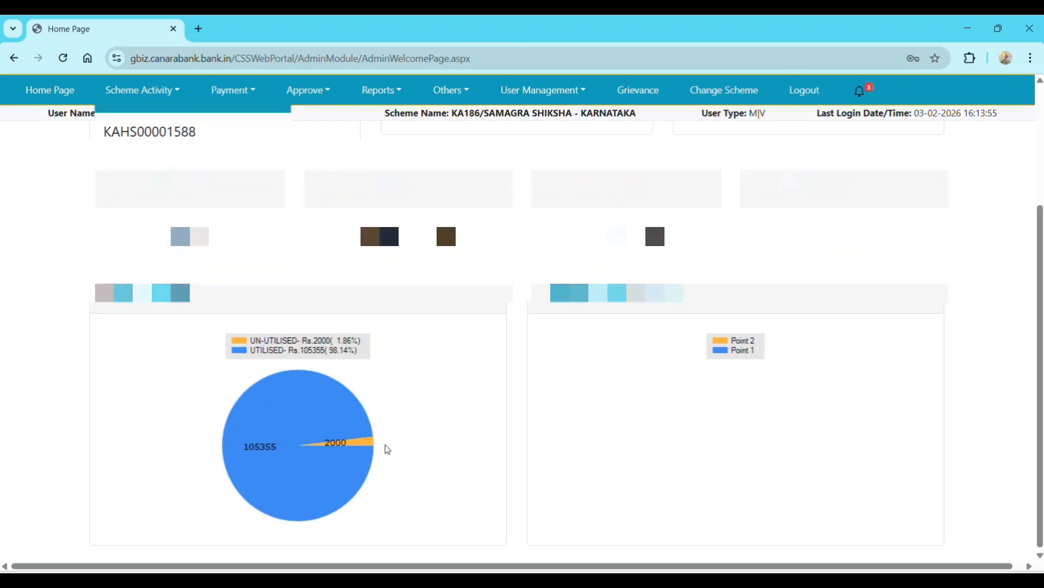
pyautogui.scroll(3, 385, 445)
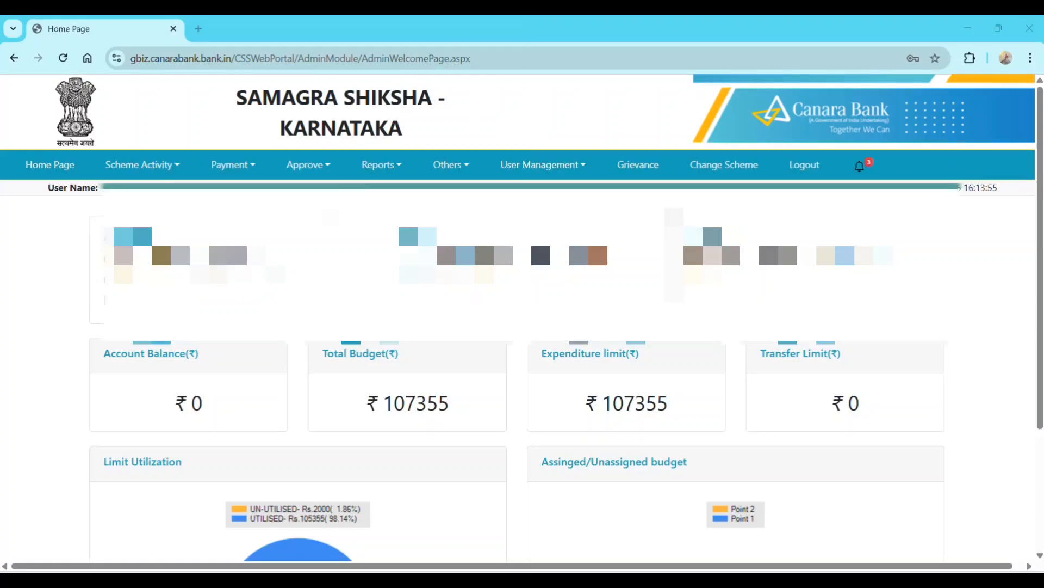
# - Open Payment > Initiate Payment and move to the Project ID field of the new vendor payment form
pyautogui.click(233, 165)
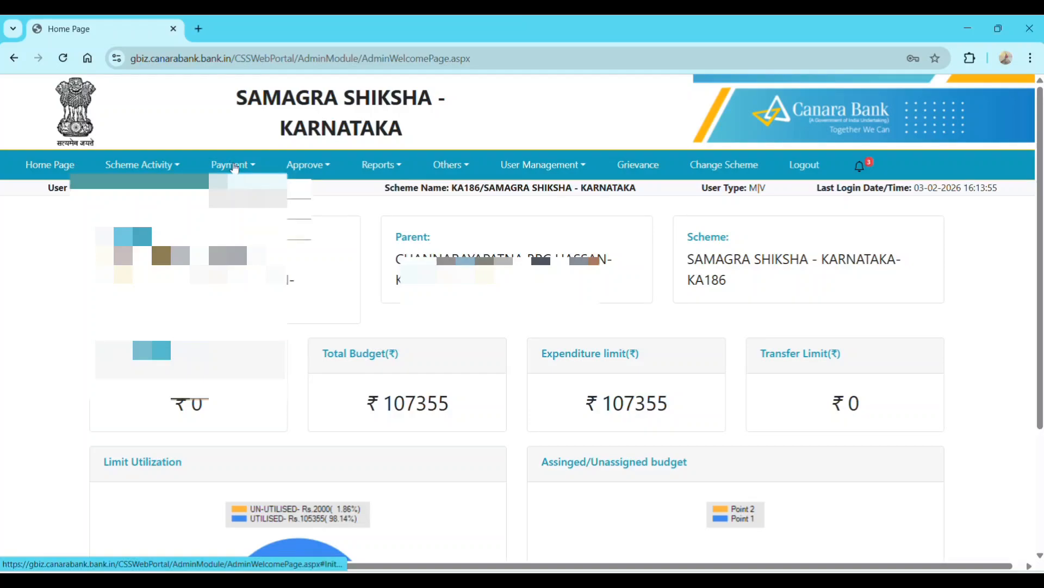
pyautogui.moveTo(256, 230)
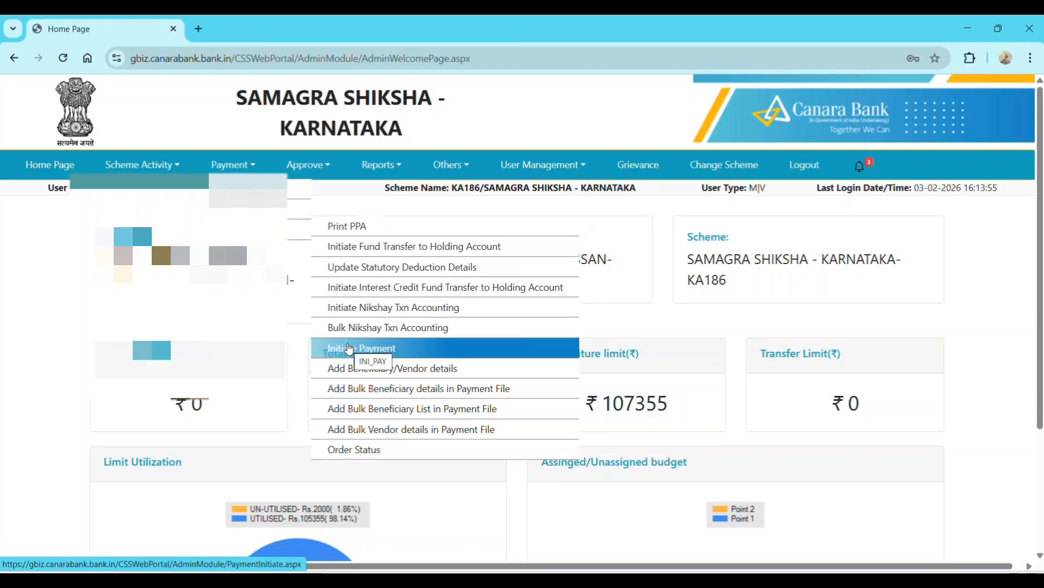
pyautogui.click(348, 349)
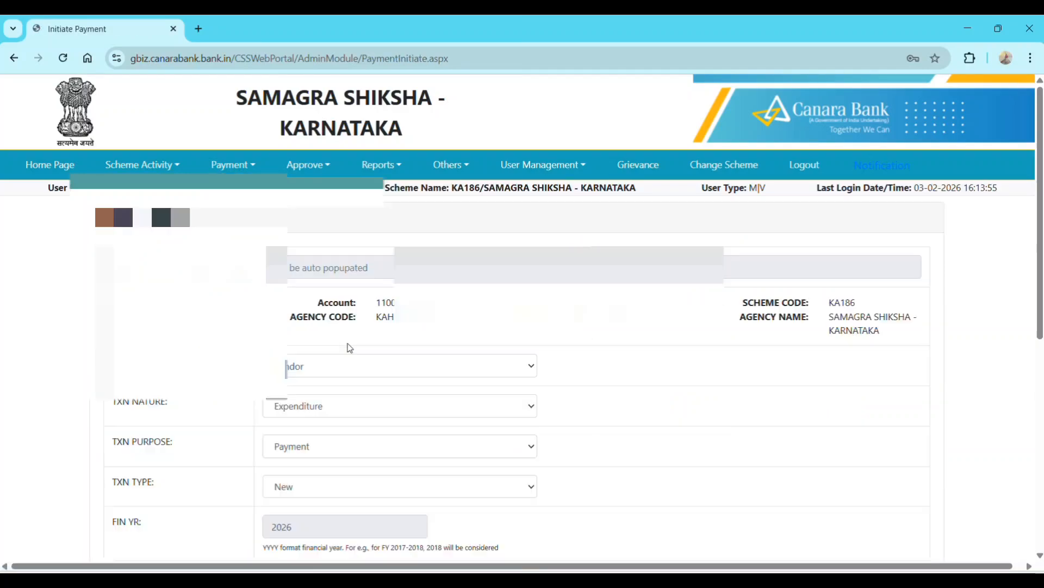
pyautogui.scroll(-3, 380, 339)
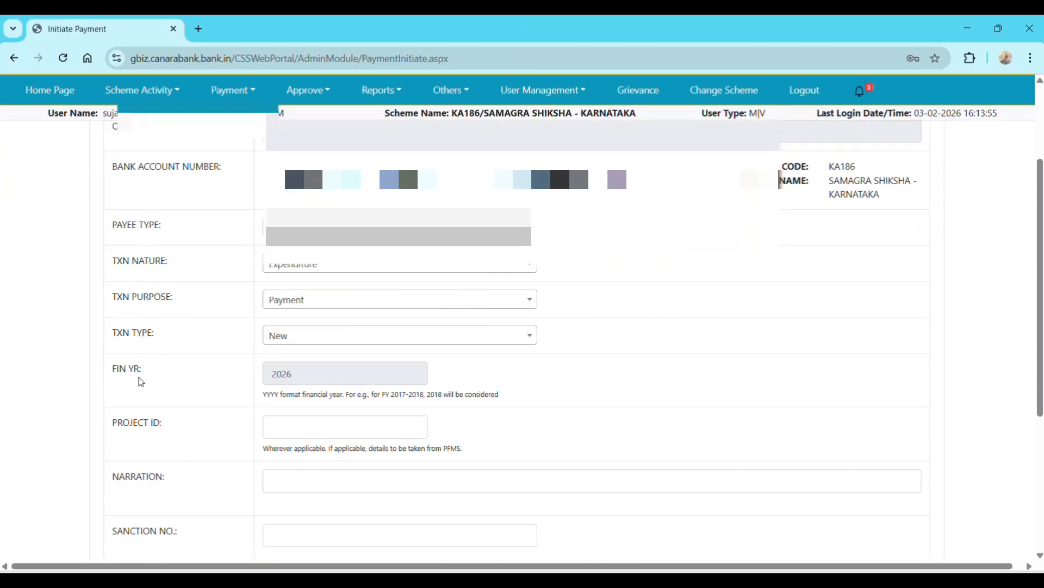
pyautogui.scroll(-1, 118, 341)
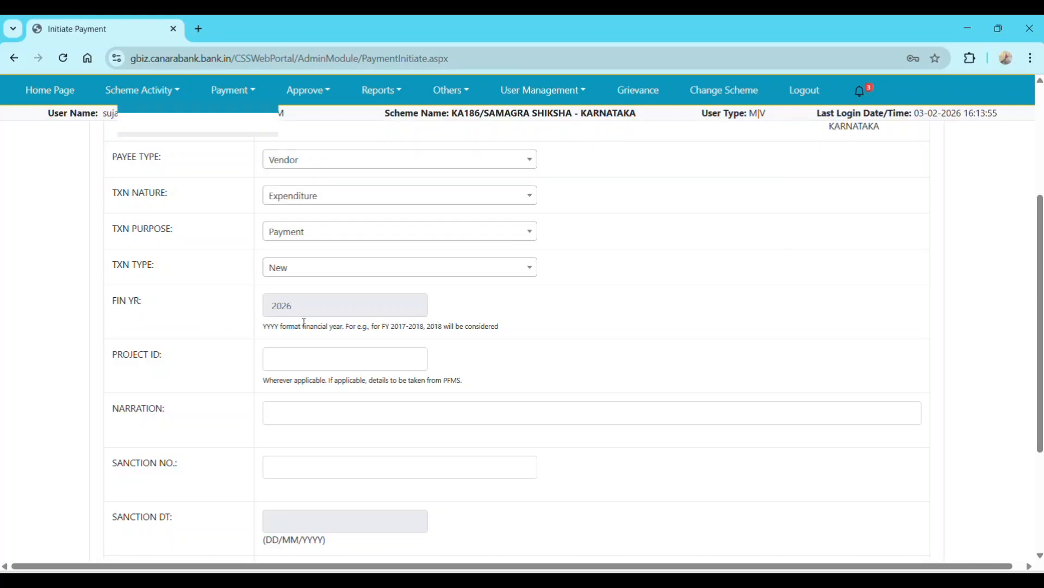
pyautogui.click(327, 361)
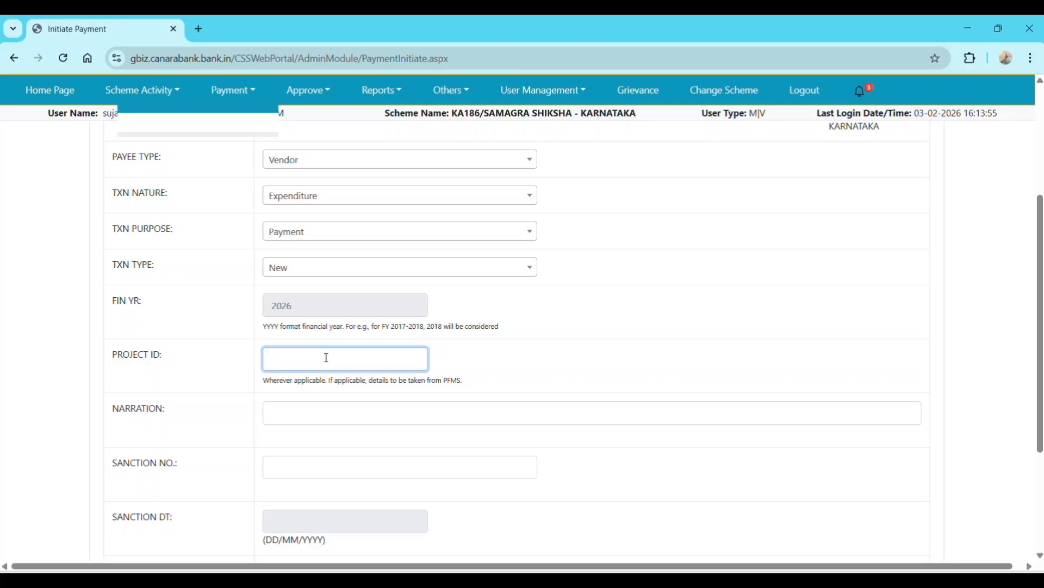
pyautogui.scroll(-3, 323, 354)
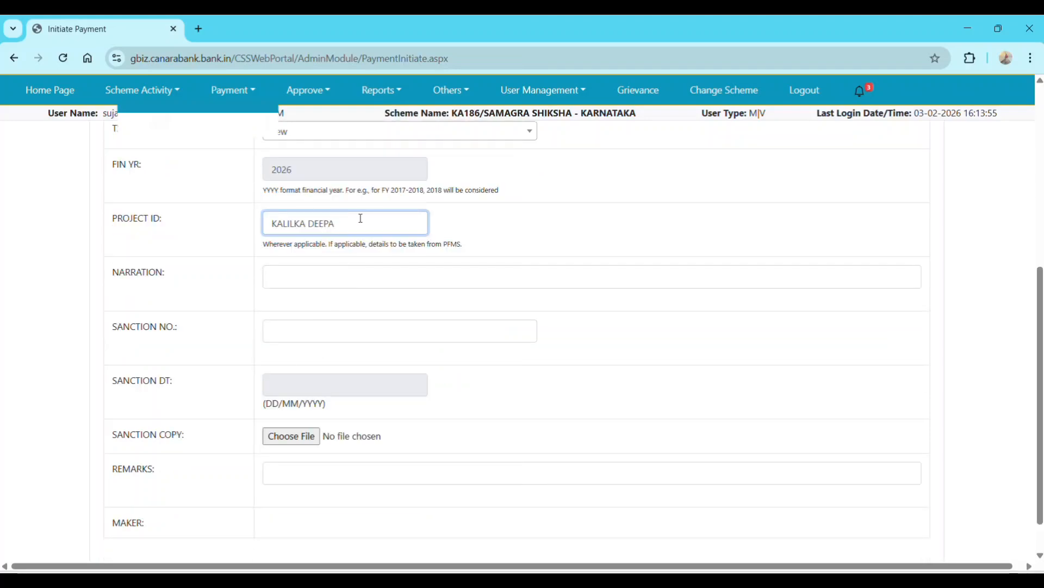
pyautogui.moveTo(361, 223); pyautogui.dragTo(266, 227)
pyautogui.hotkey('ctrl', 'c')
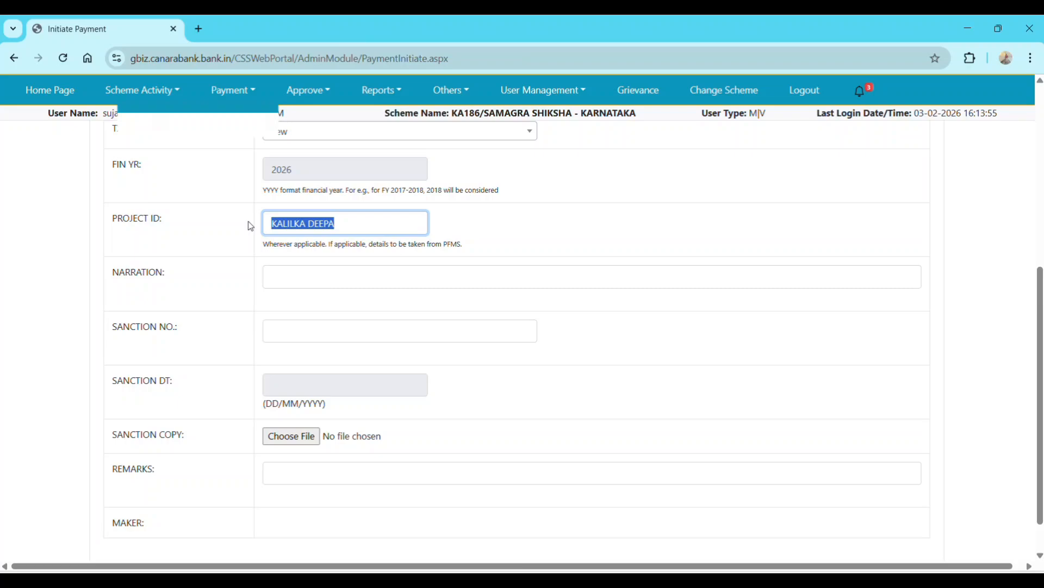
pyautogui.click(298, 283)
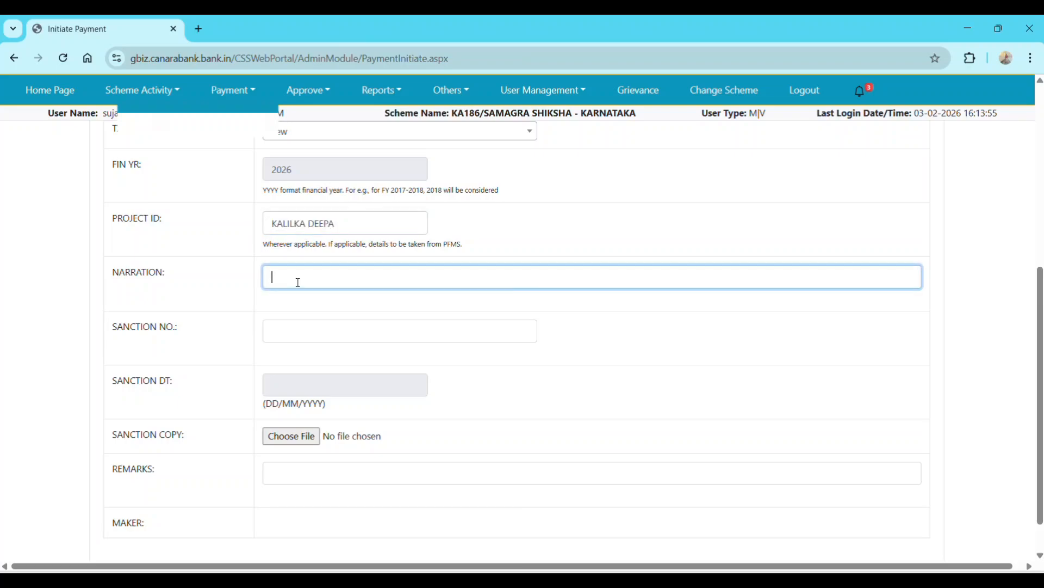
pyautogui.hotkey('ctrl', 'v')
pyautogui.click(310, 336)
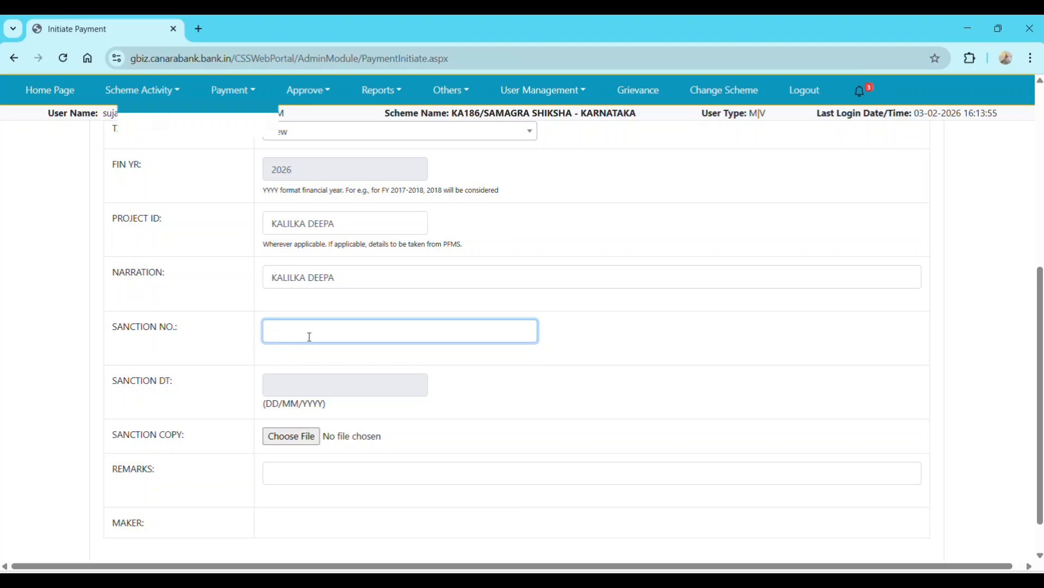
pyautogui.write('07/2025-26')
pyautogui.click(275, 389)
pyautogui.click(312, 450)
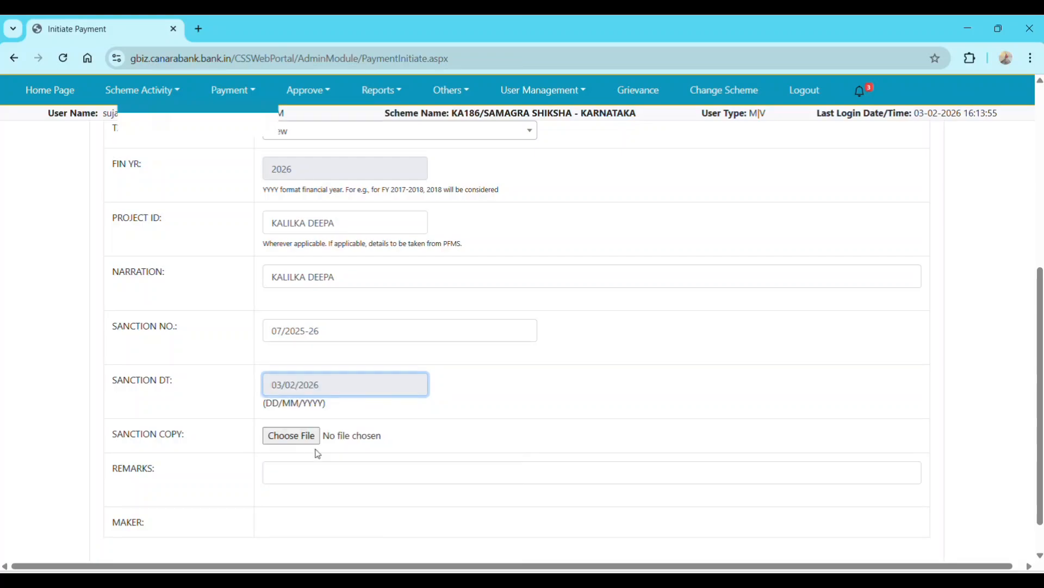
pyautogui.scroll(-1, 318, 454)
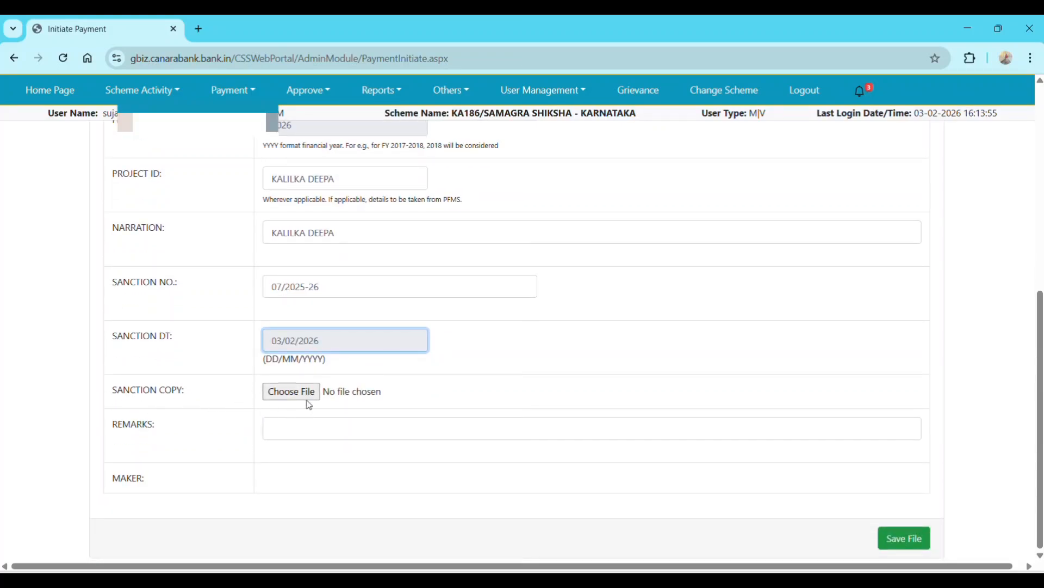
pyautogui.click(326, 434)
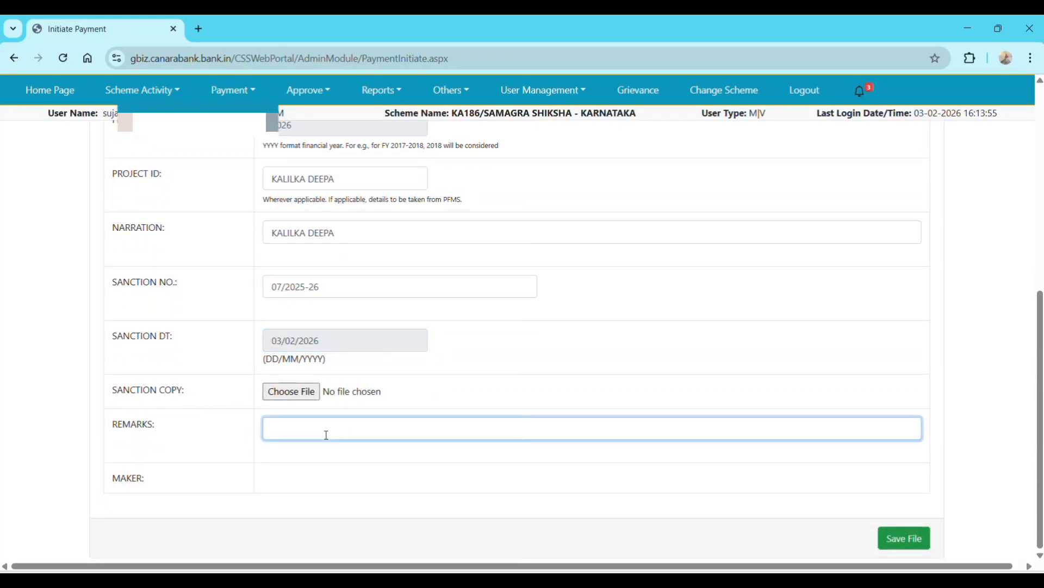
pyautogui.hotkey('ctrl', 'v')
# - Save the payment file, close the Success popup, and proceed to selecting the beneficiary/vendor
pyautogui.click(917, 544)
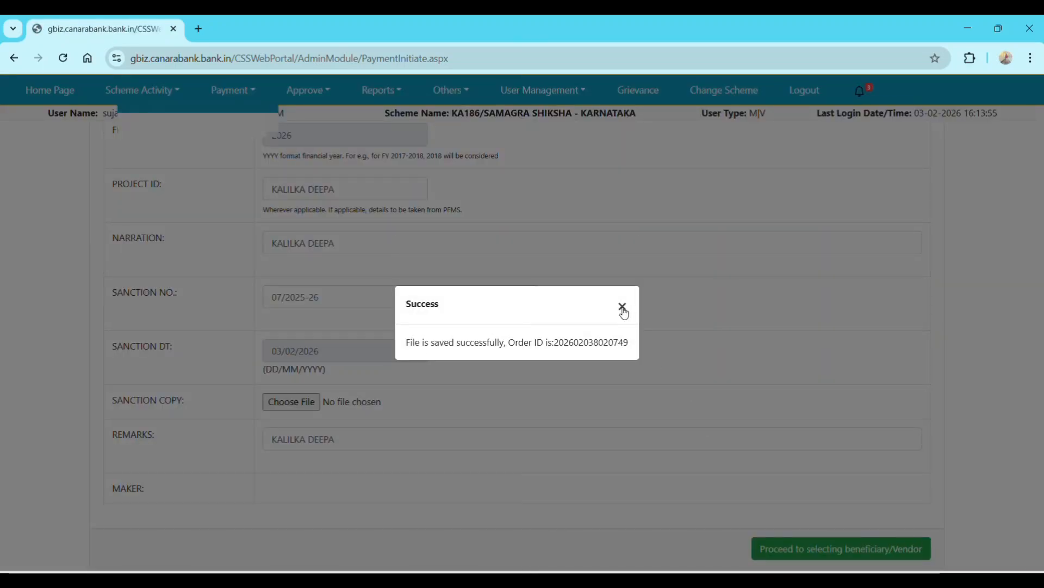
pyautogui.click(622, 307)
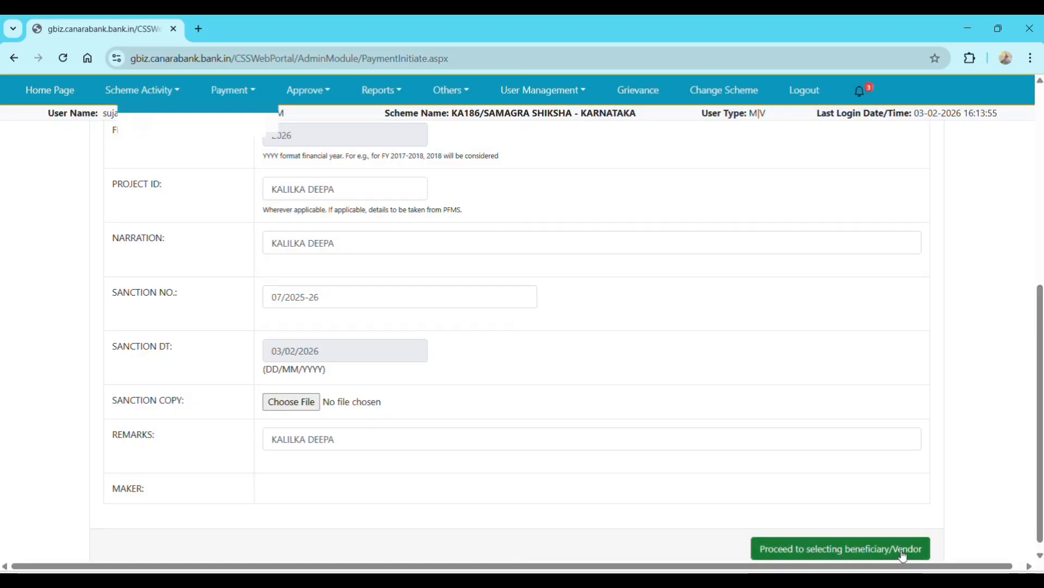
pyautogui.click(807, 549)
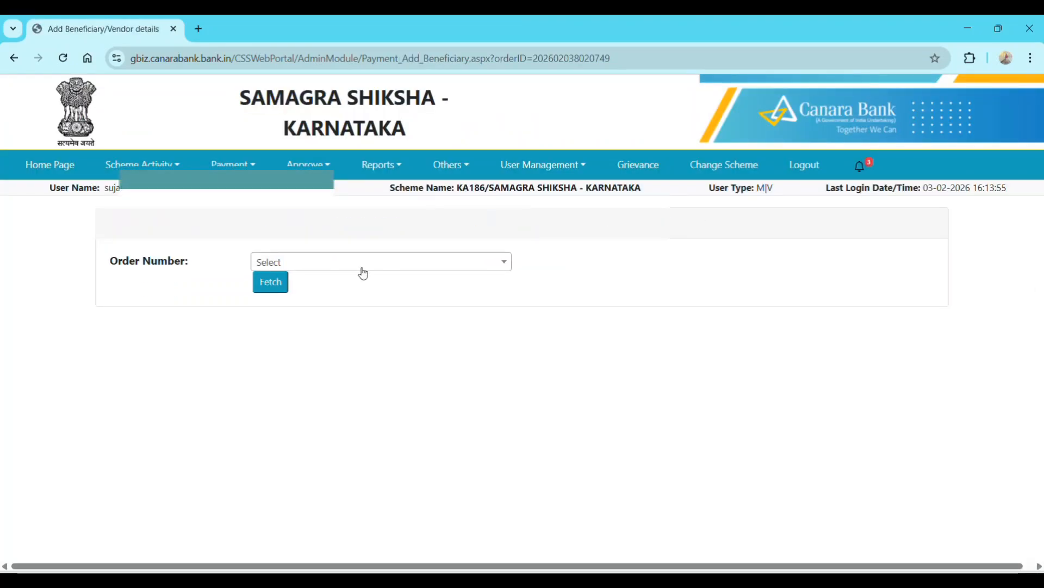
pyautogui.click(363, 272)
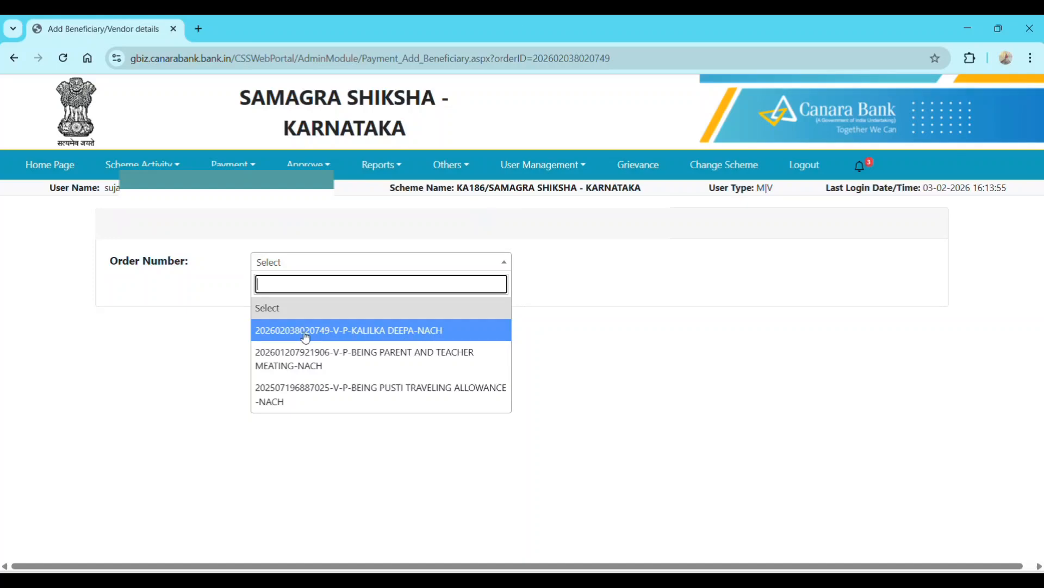
pyautogui.click(410, 333)
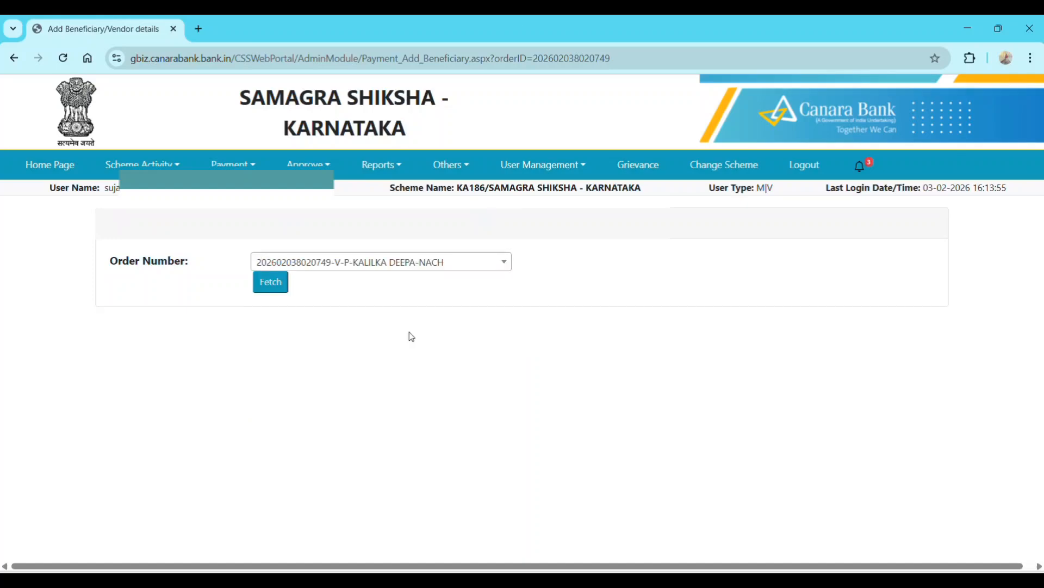
pyautogui.click(269, 284)
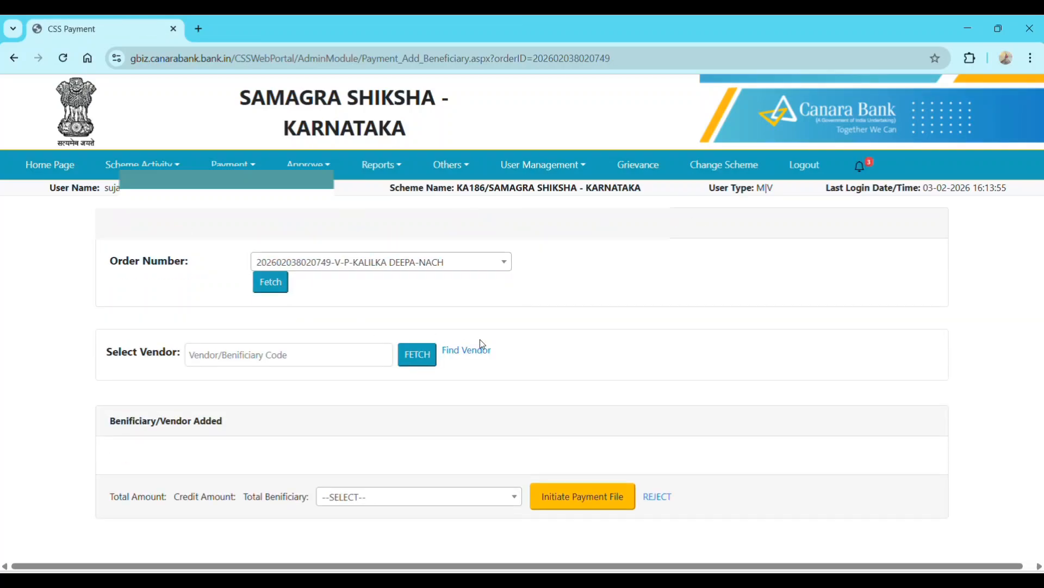
pyautogui.click(233, 164)
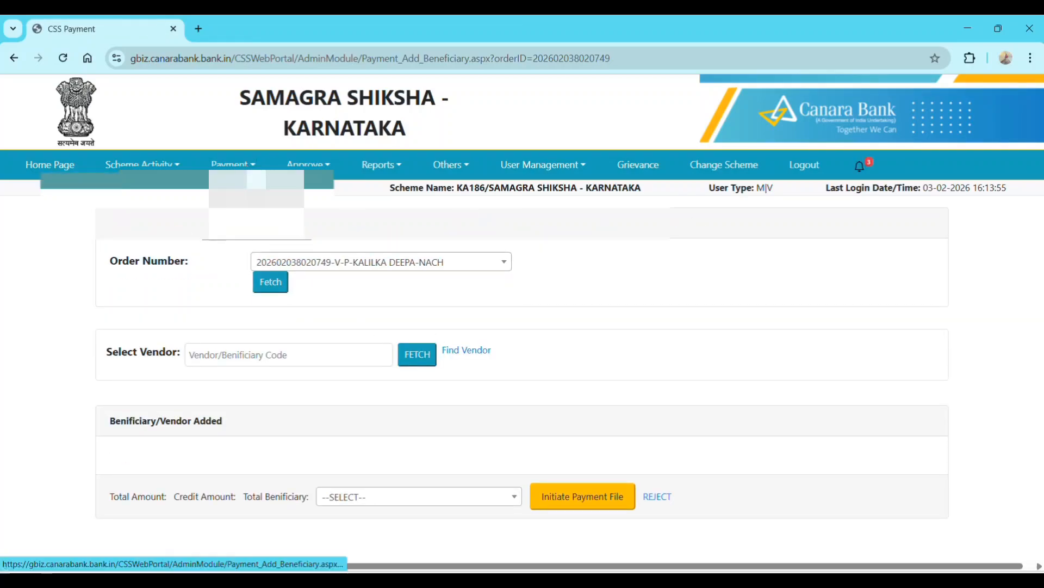
pyautogui.moveTo(245, 229)
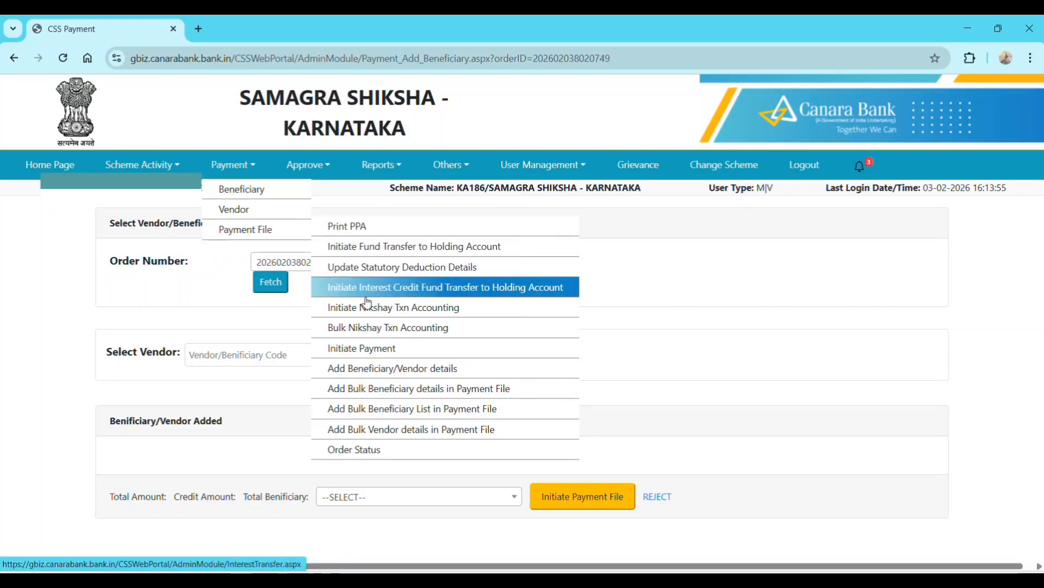
pyautogui.click(367, 374)
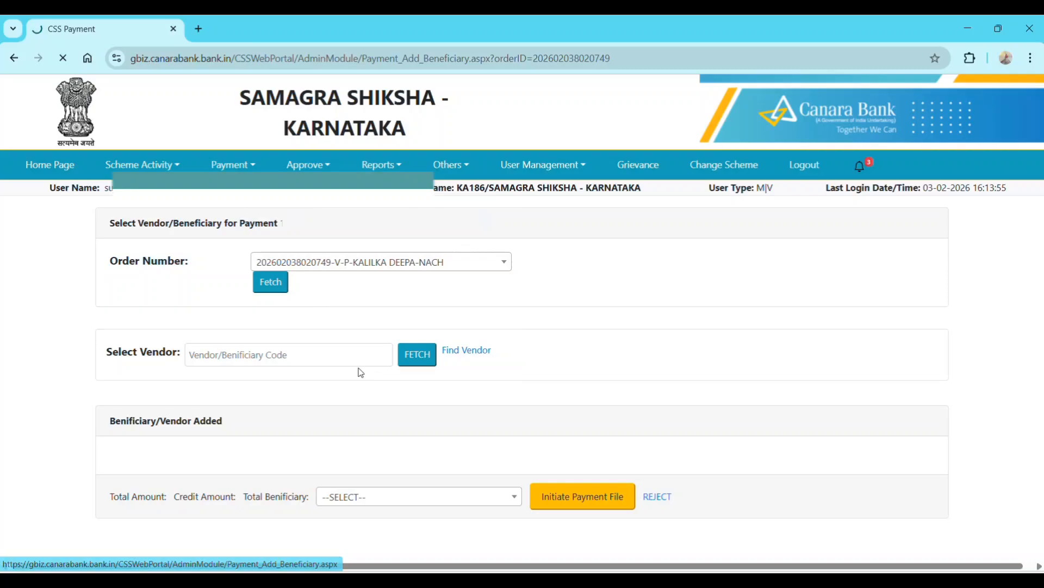
pyautogui.click(309, 264)
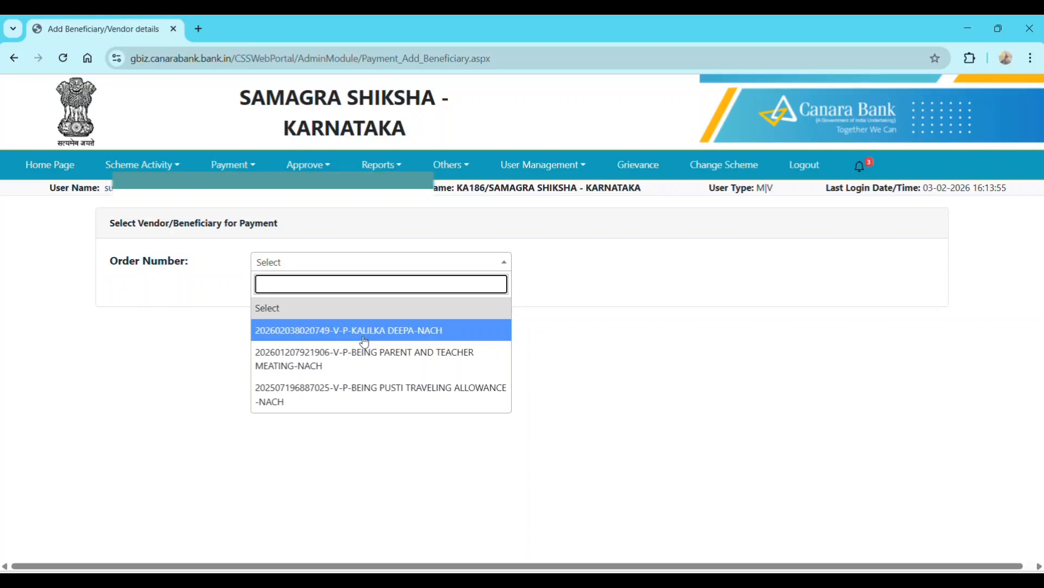
pyautogui.click(327, 336)
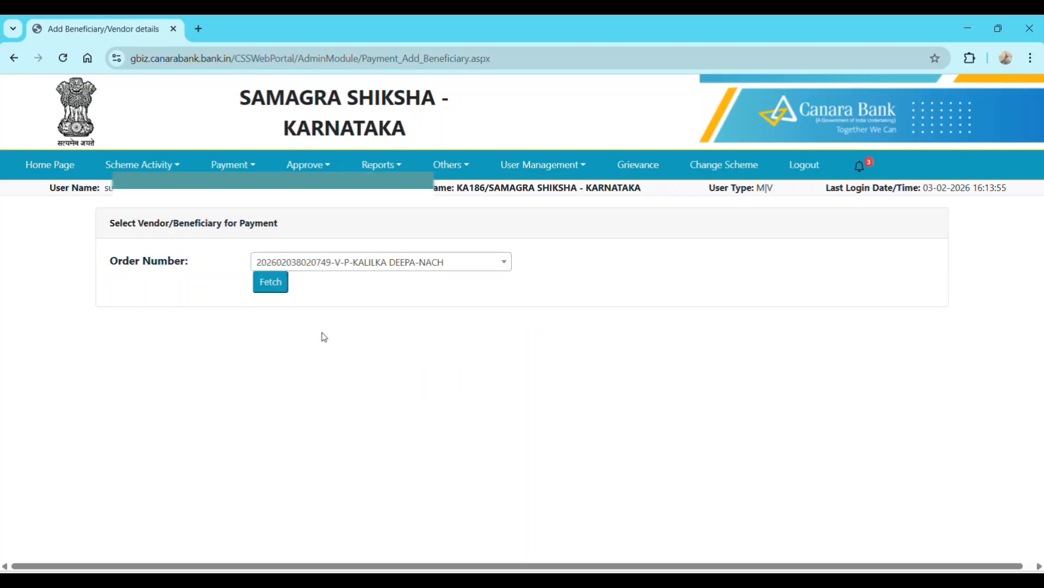
pyautogui.click(276, 287)
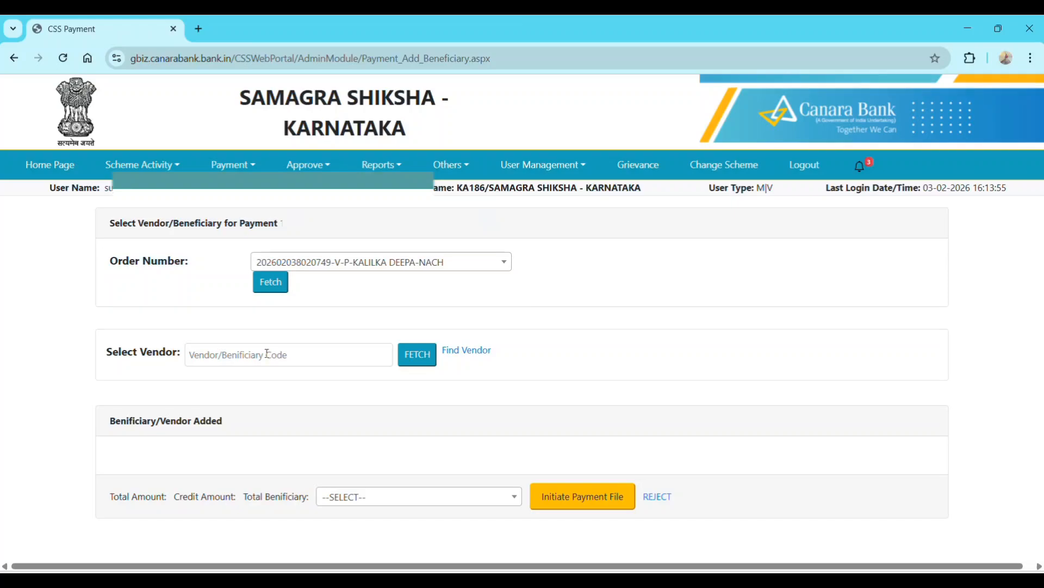
# - Find the vendor by its account number and select the matching row from the search results
pyautogui.click(466, 352)
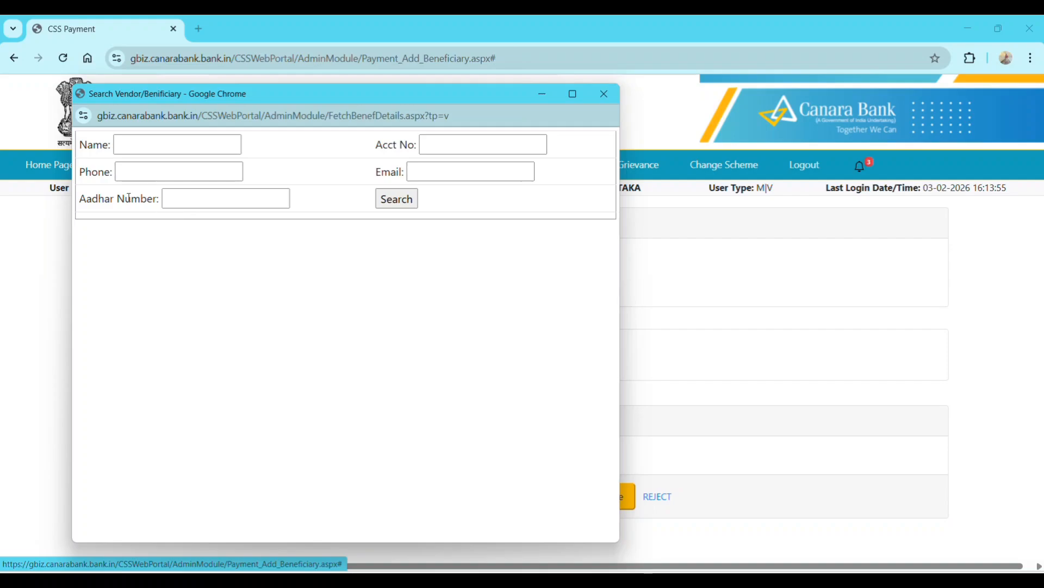
pyautogui.click(142, 147)
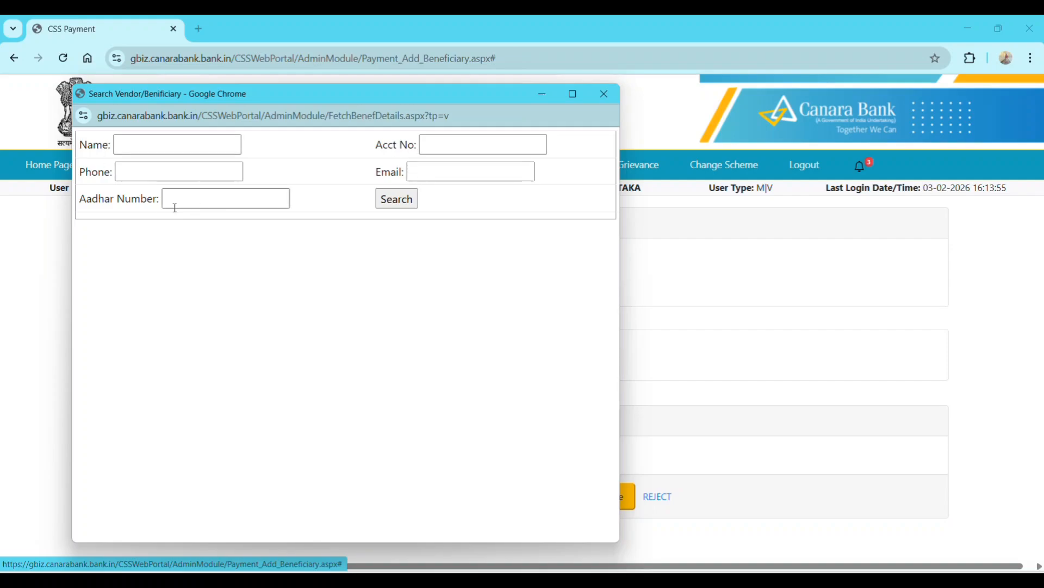
pyautogui.click(459, 145)
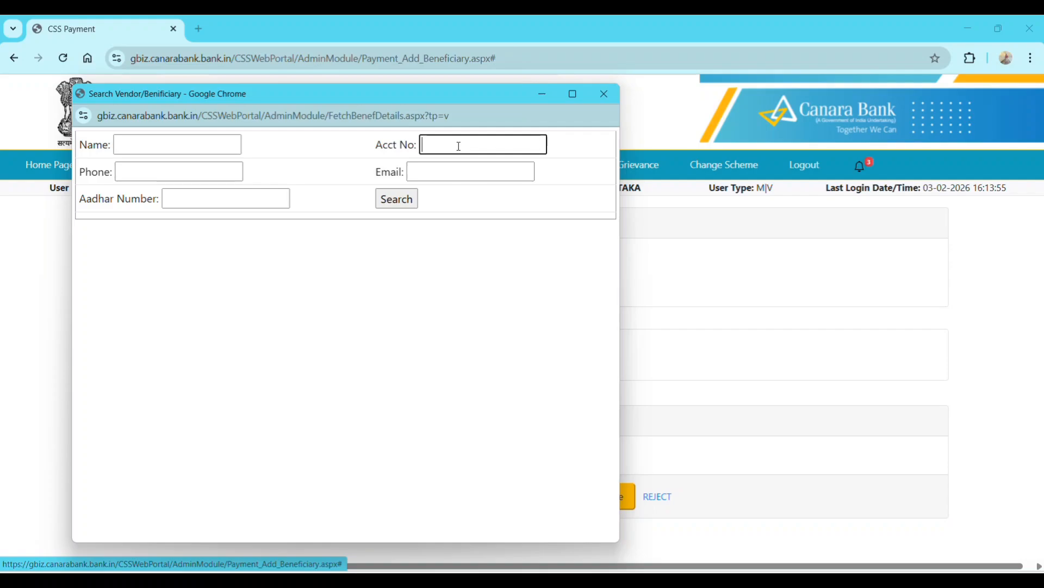
pyautogui.write('0016')
pyautogui.click(408, 203)
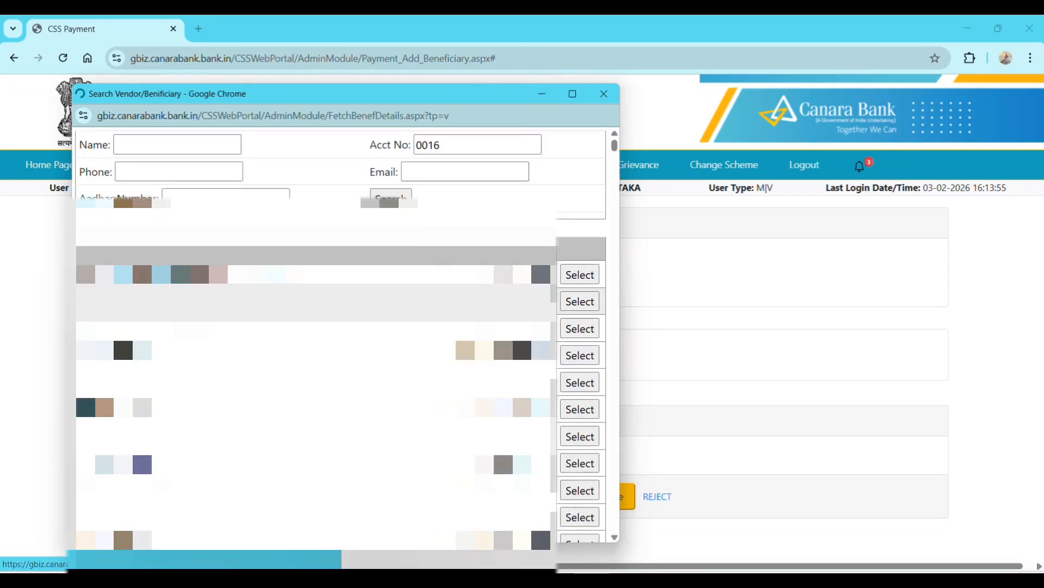
pyautogui.click(573, 94)
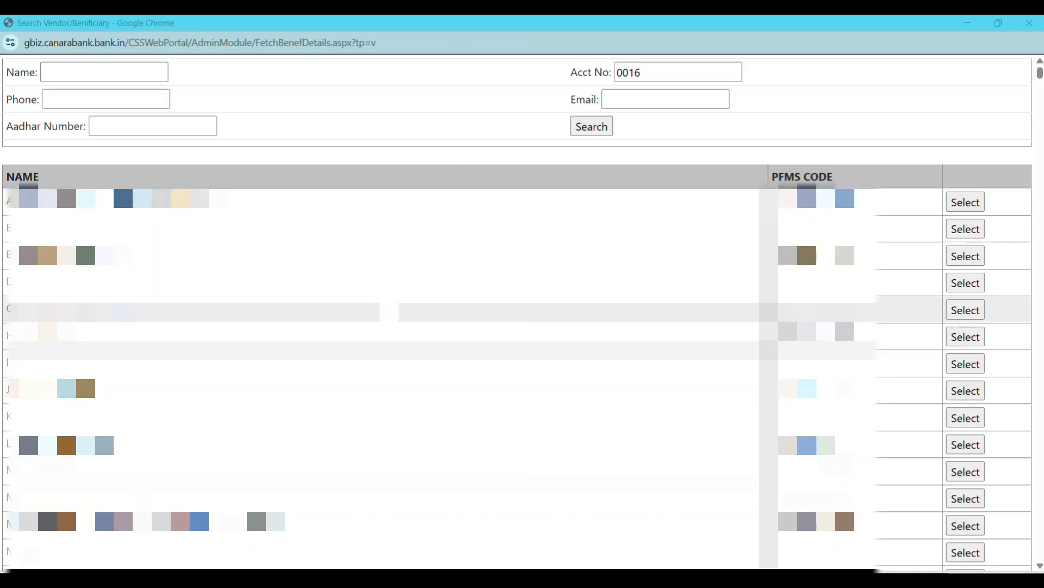
pyautogui.scroll(-10, 439, 98)
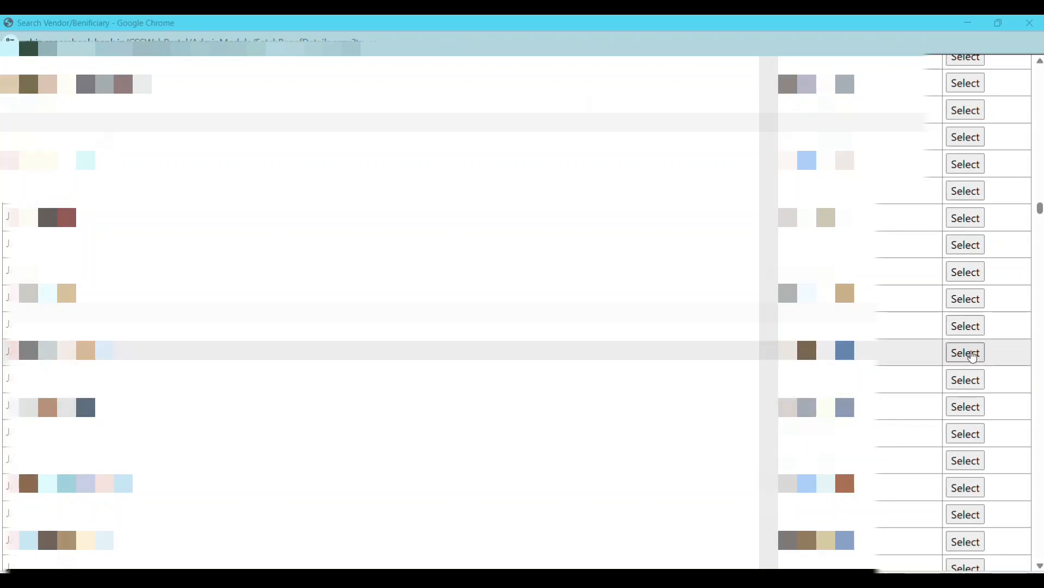
pyautogui.click(973, 354)
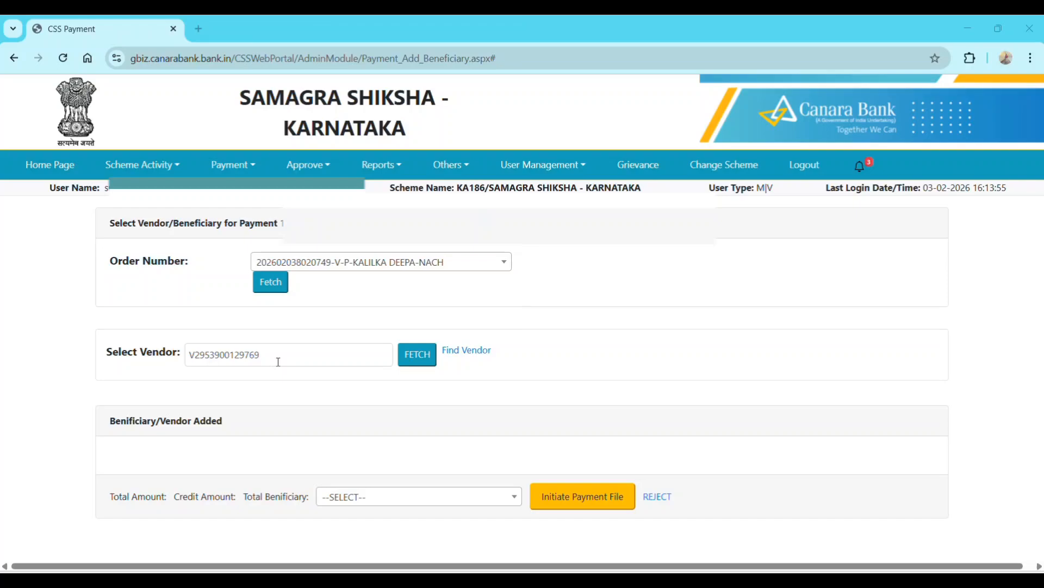
# - Fetch the vendor's details and assign component F.01.11 Quality Components Elementary, filtered by 'quality'
pyautogui.click(421, 361)
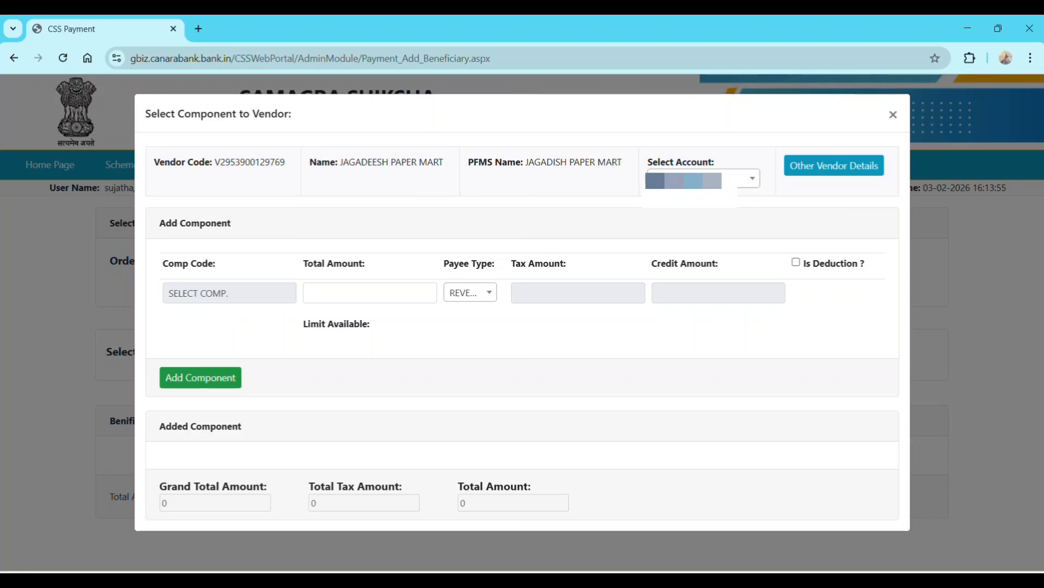
pyautogui.click(233, 294)
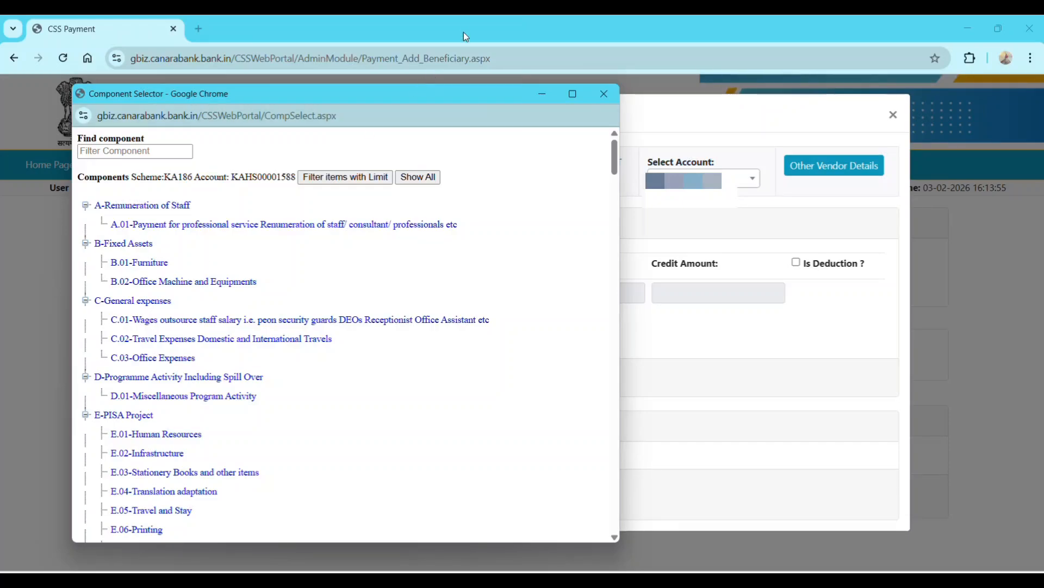
pyautogui.click(604, 94)
pyautogui.click(204, 297)
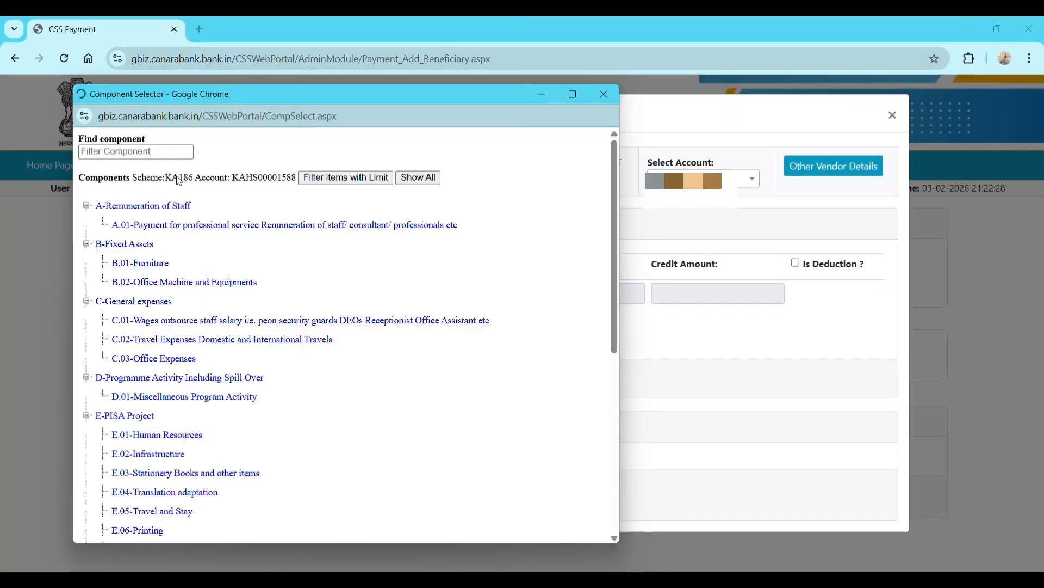
pyautogui.click(163, 155)
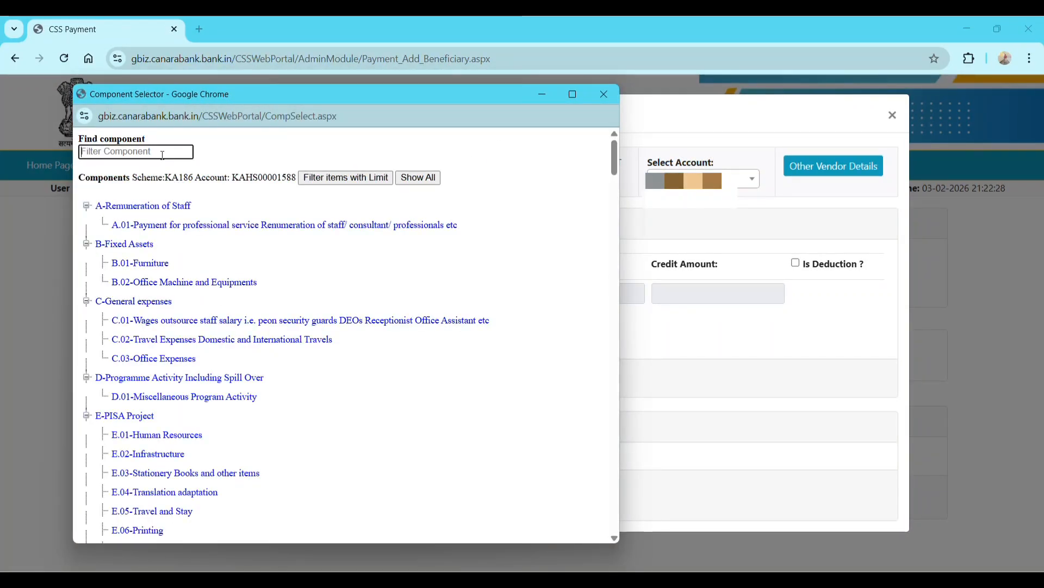
pyautogui.write('qu')
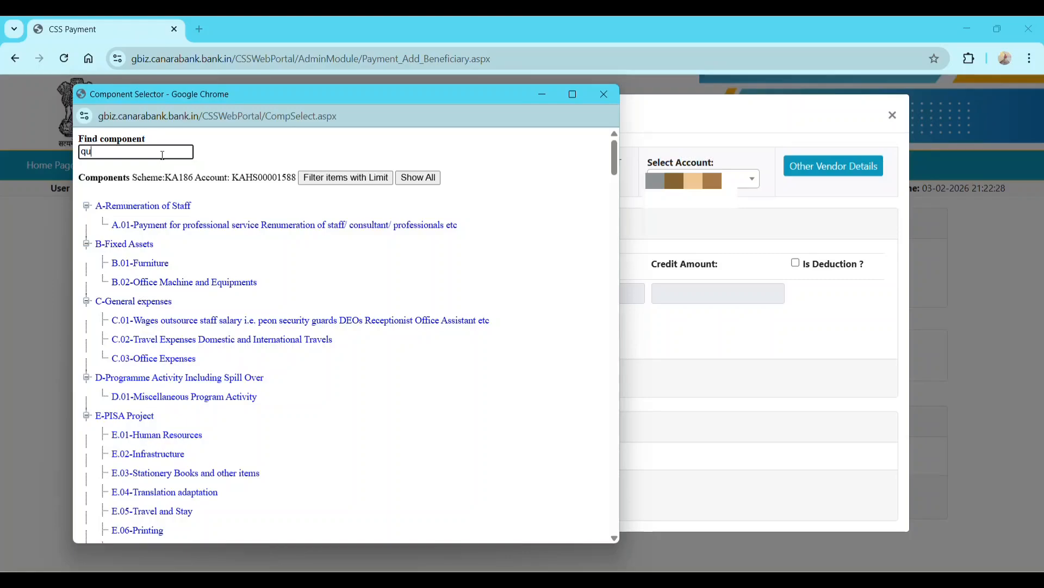
pyautogui.write('ality')
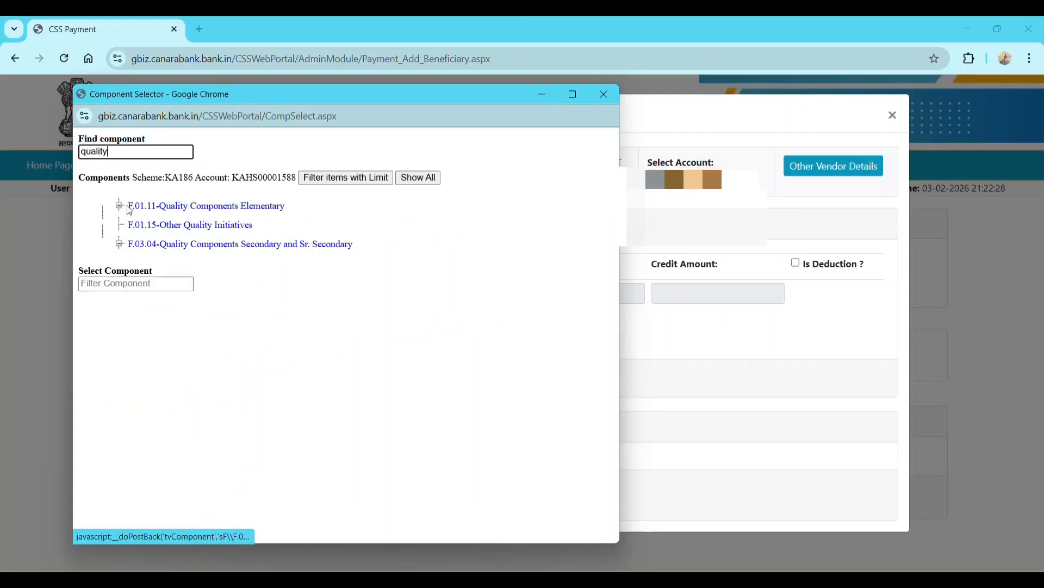
pyautogui.click(194, 206)
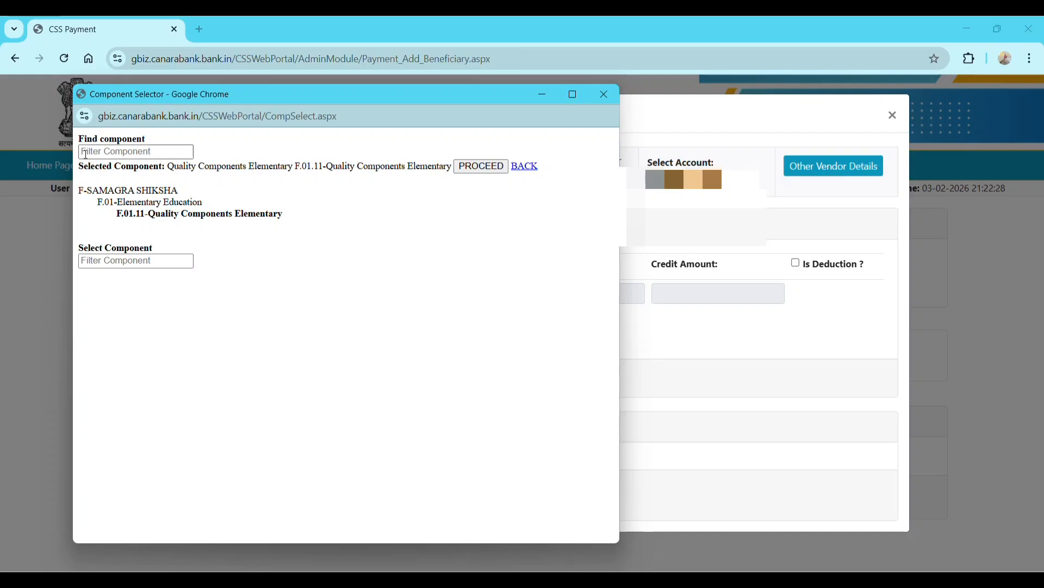
pyautogui.click(481, 166)
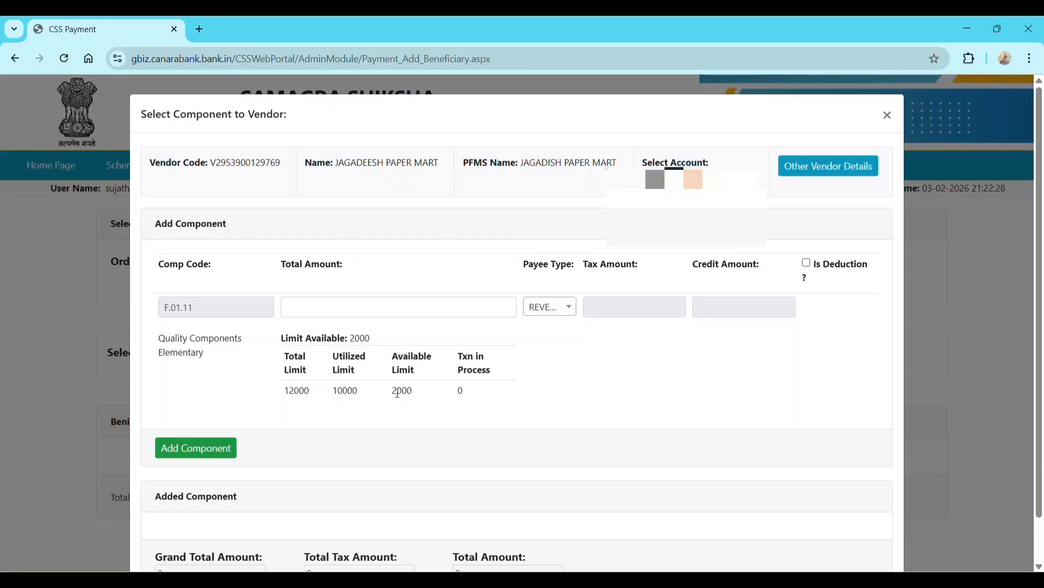
# - Enter a total amount of 2000, set payee type REVENUE, and add the F.01.11 component line
pyautogui.click(359, 306)
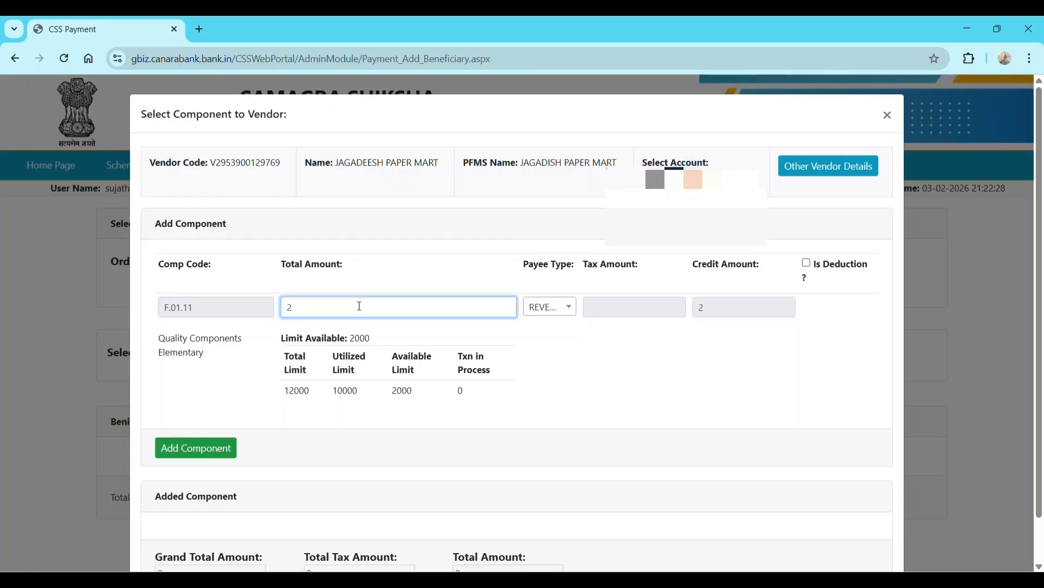
pyautogui.write('2000')
pyautogui.click(568, 308)
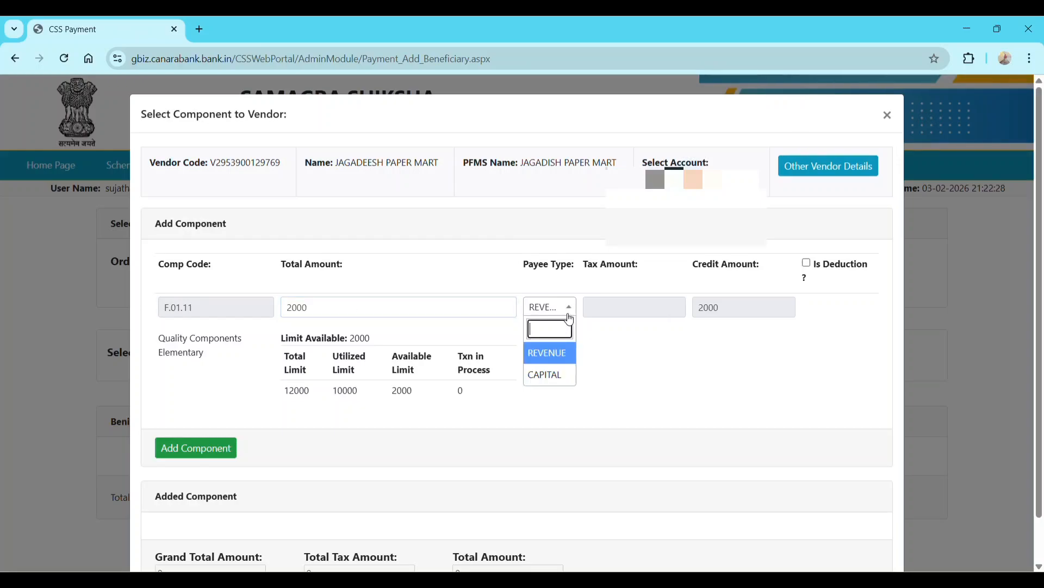
pyautogui.click(569, 355)
pyautogui.scroll(-1, 702, 326)
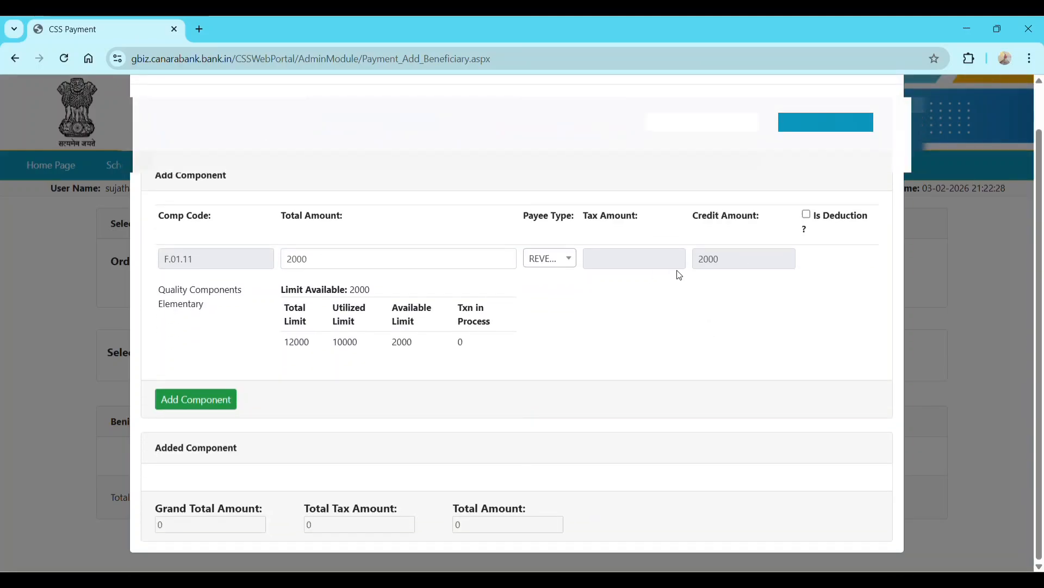
pyautogui.click(216, 402)
# - Add JAGADEESH PAPER MART to the order and confirm the alert
pyautogui.scroll(-1, 381, 435)
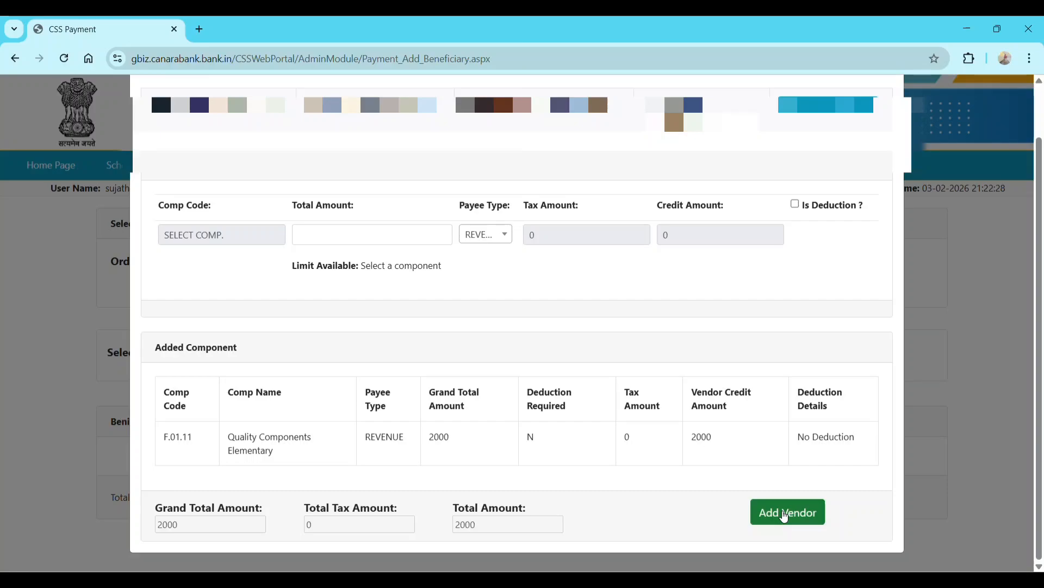
pyautogui.click(784, 516)
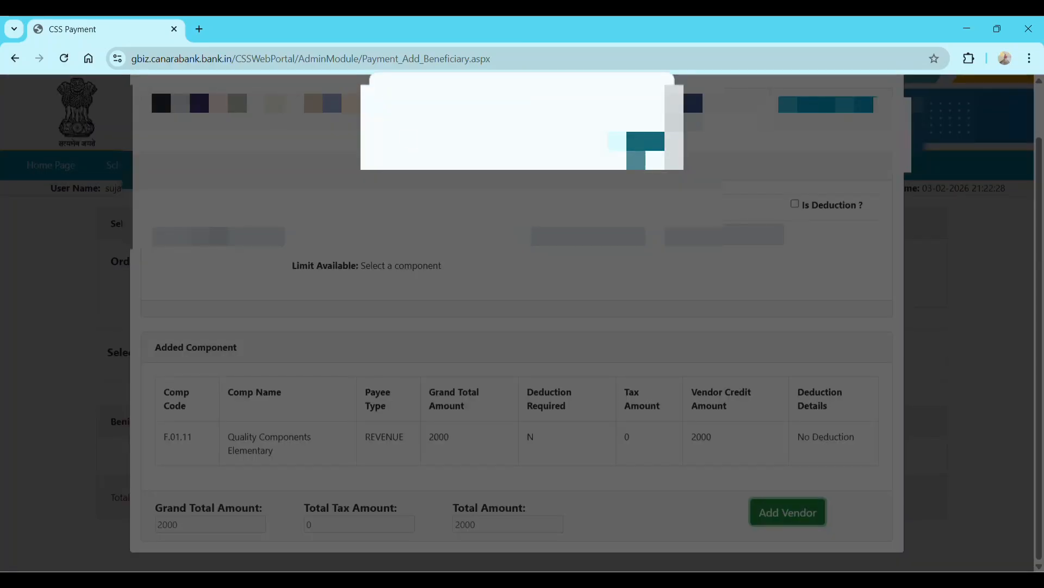
pyautogui.click(643, 145)
pyautogui.scroll(-2, 601, 369)
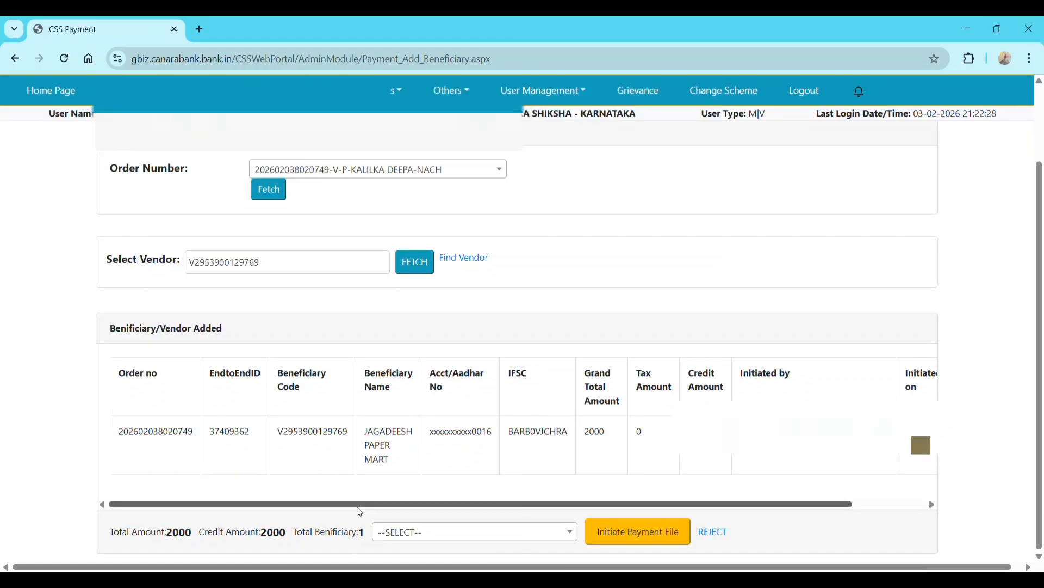
# - Set the payment mode to Branch Advice/Digital Signature and initiate the payment file
pyautogui.moveTo(359, 506); pyautogui.dragTo(299, 508)
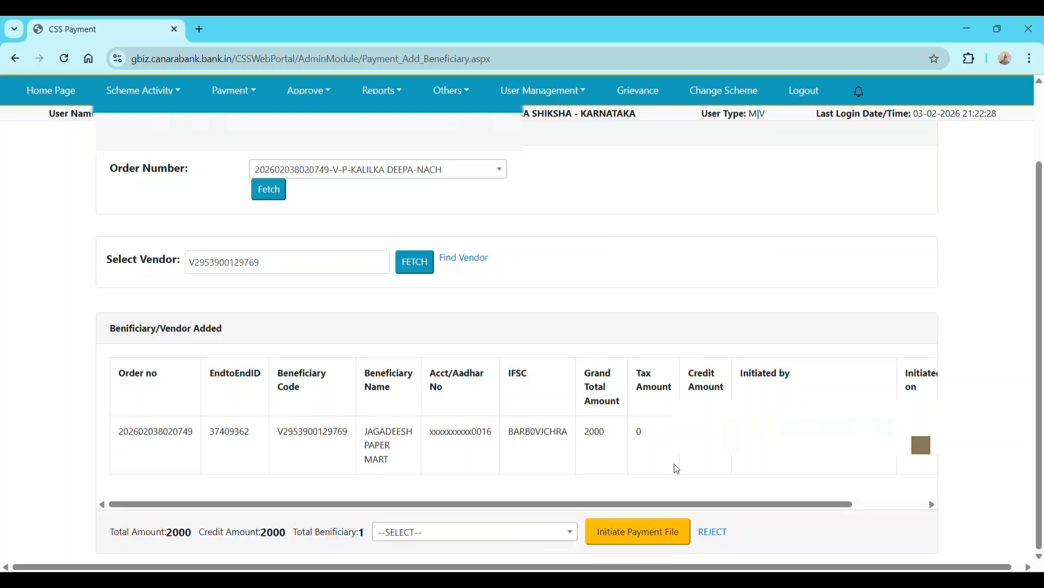
pyautogui.moveTo(687, 507); pyautogui.dragTo(767, 504)
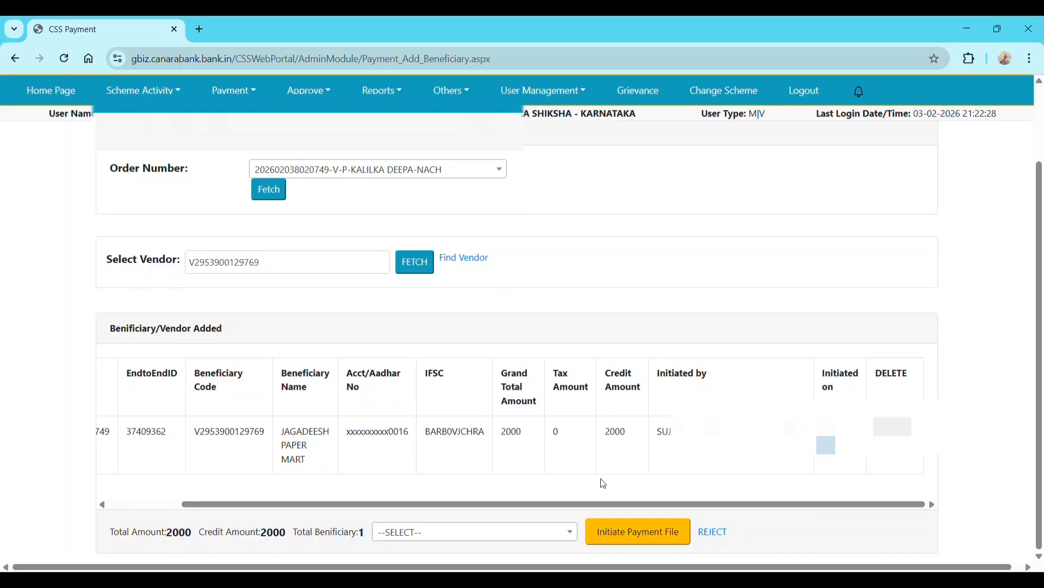
pyautogui.click(436, 531)
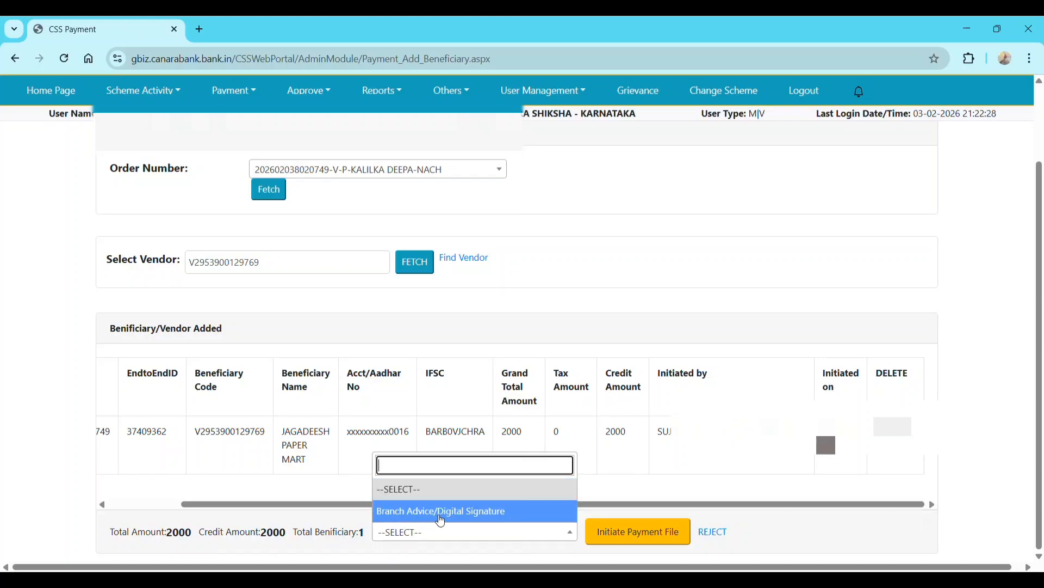
pyautogui.click(469, 512)
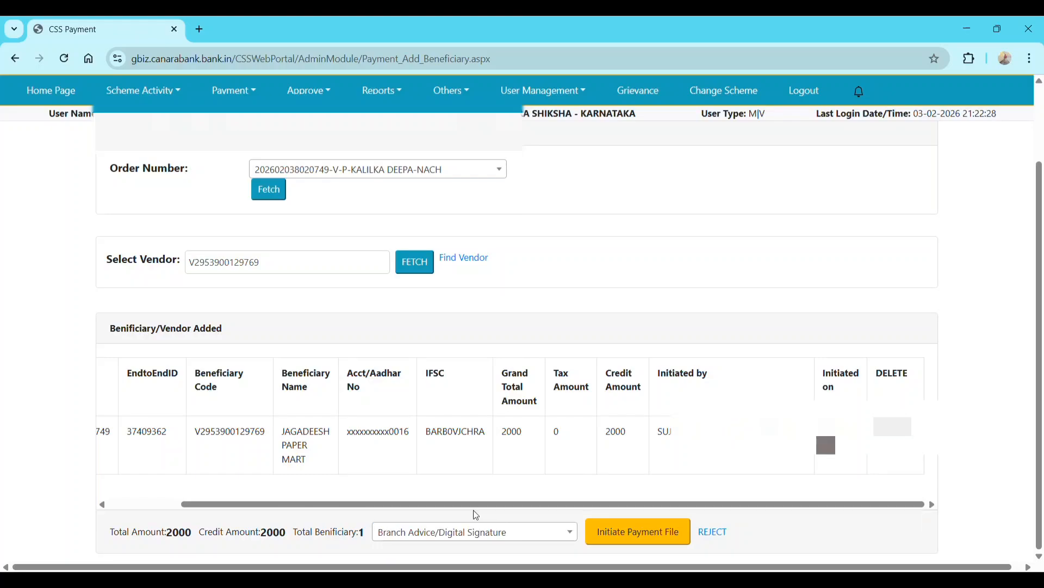
pyautogui.click(641, 537)
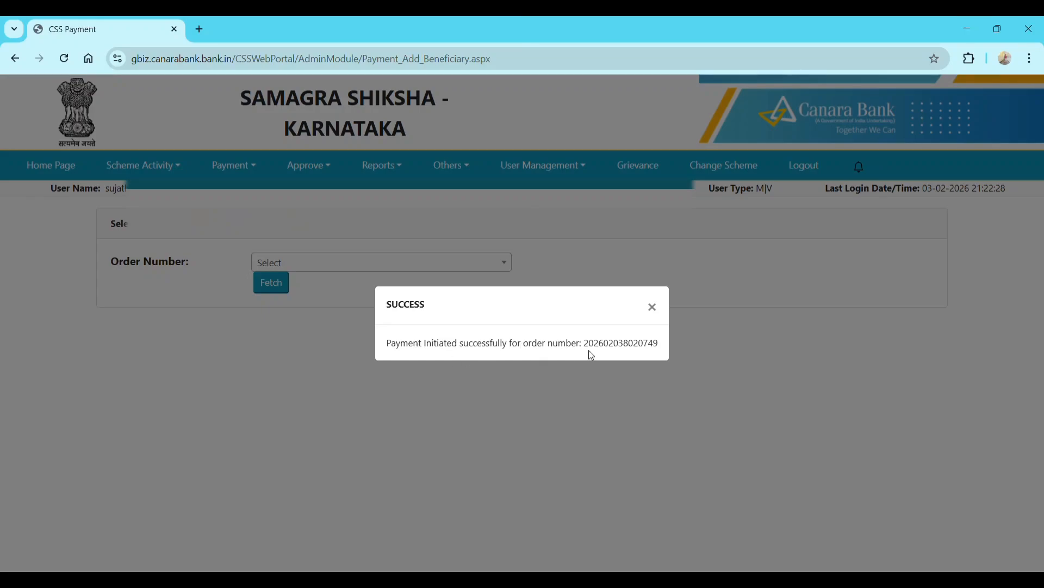
# - Dismiss the payment initiation success message and log out of the portal
pyautogui.click(652, 308)
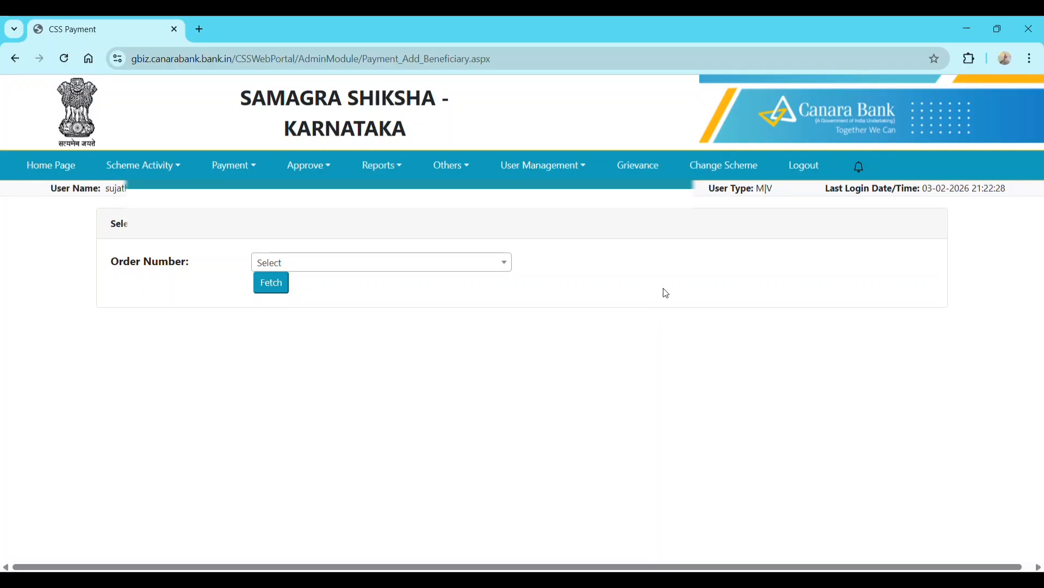
pyautogui.click(807, 169)
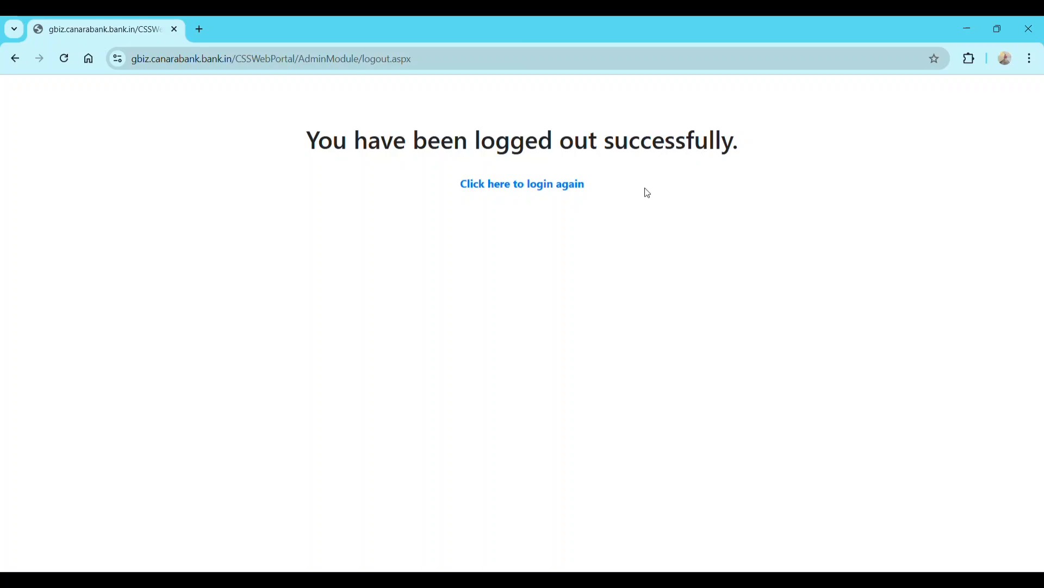
# - Return to the login page and enter the approver's username and password
pyautogui.click(513, 185)
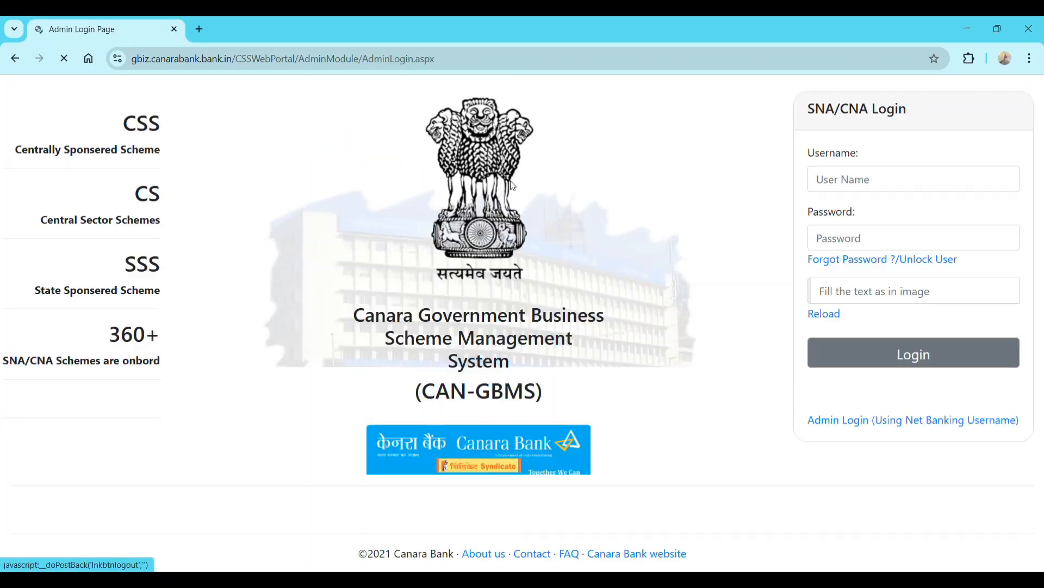
pyautogui.click(843, 182)
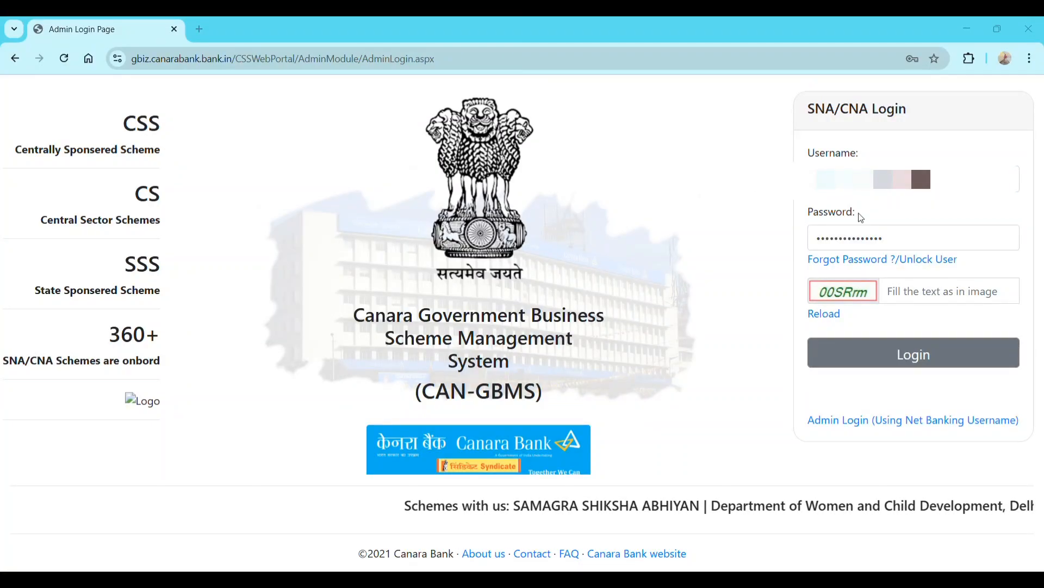
# - Enter the captcha, log in, and validate the OTP to sign in as approver
pyautogui.click(909, 292)
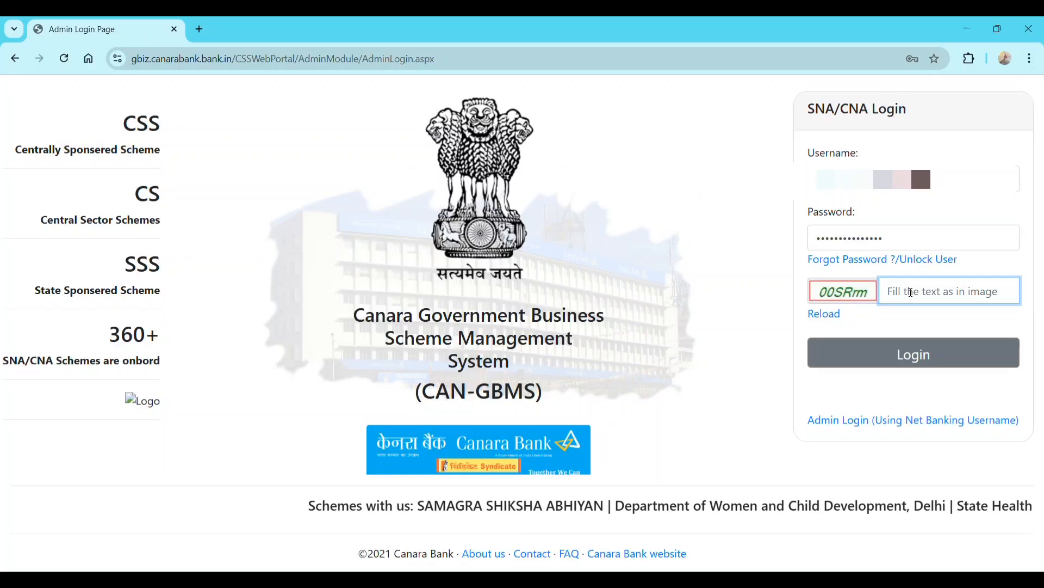
pyautogui.write('00')
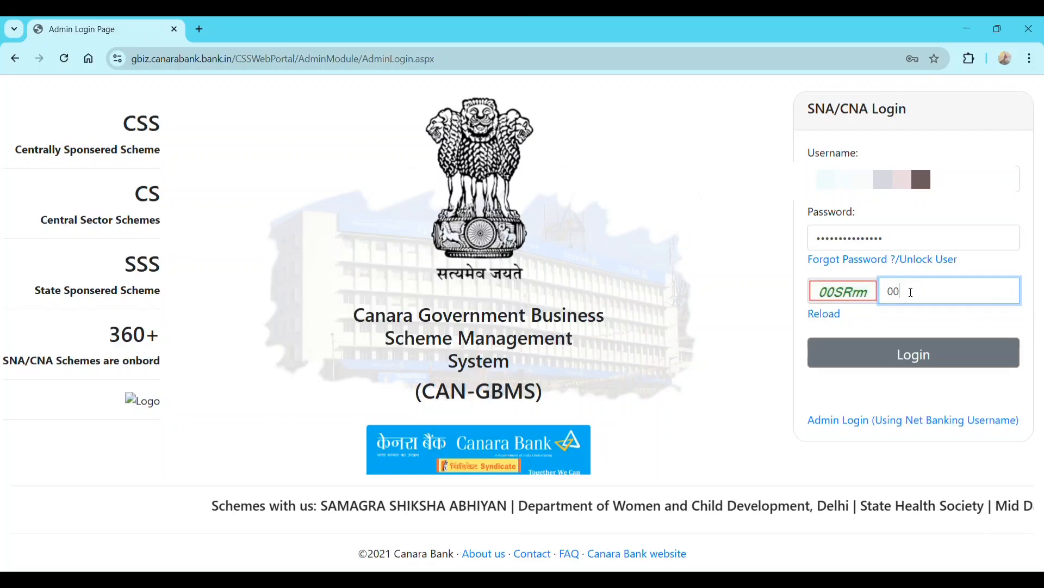
pyautogui.write('SR')
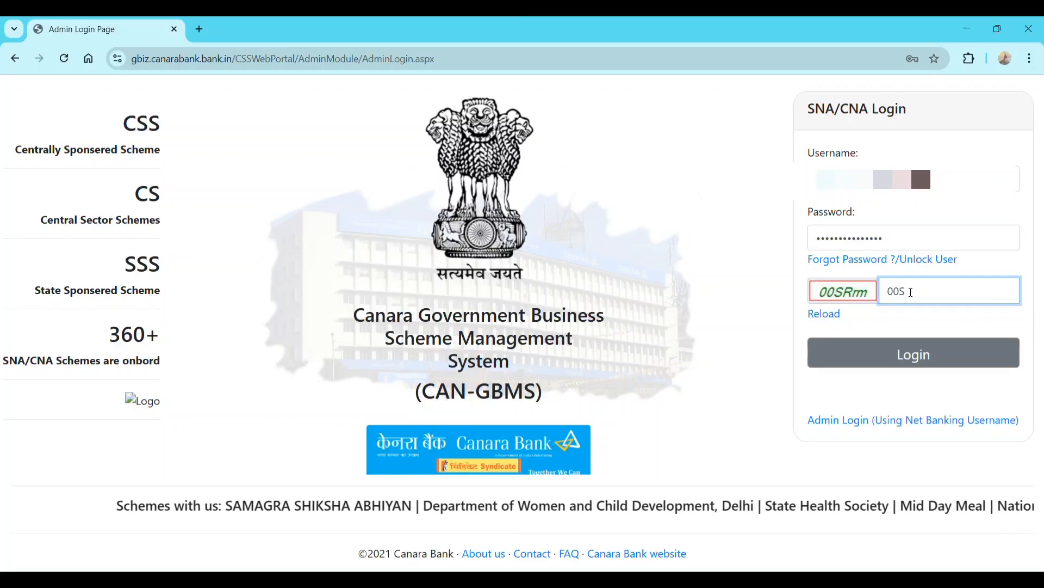
pyautogui.write('m')
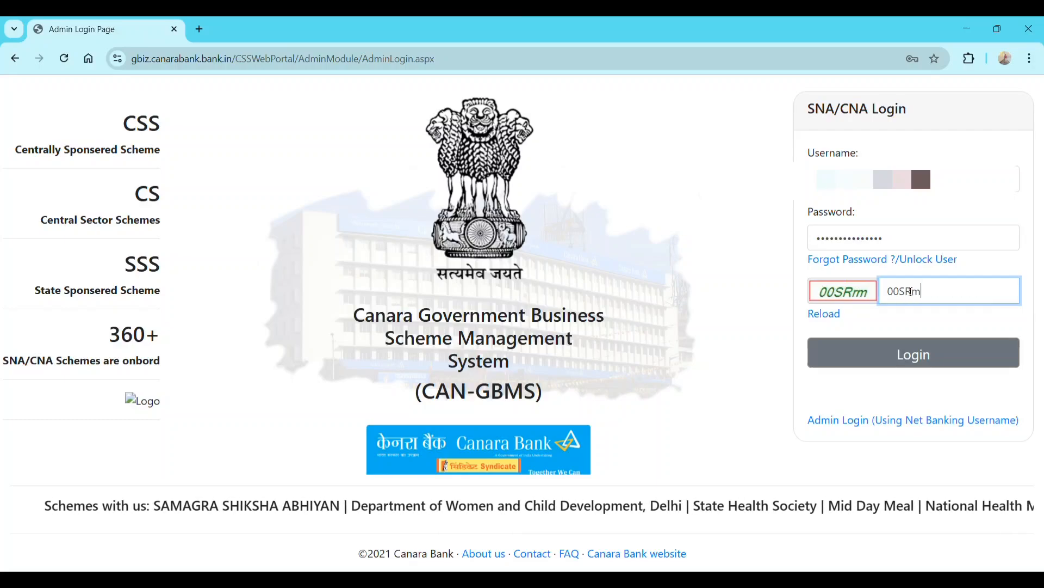
pyautogui.click(945, 364)
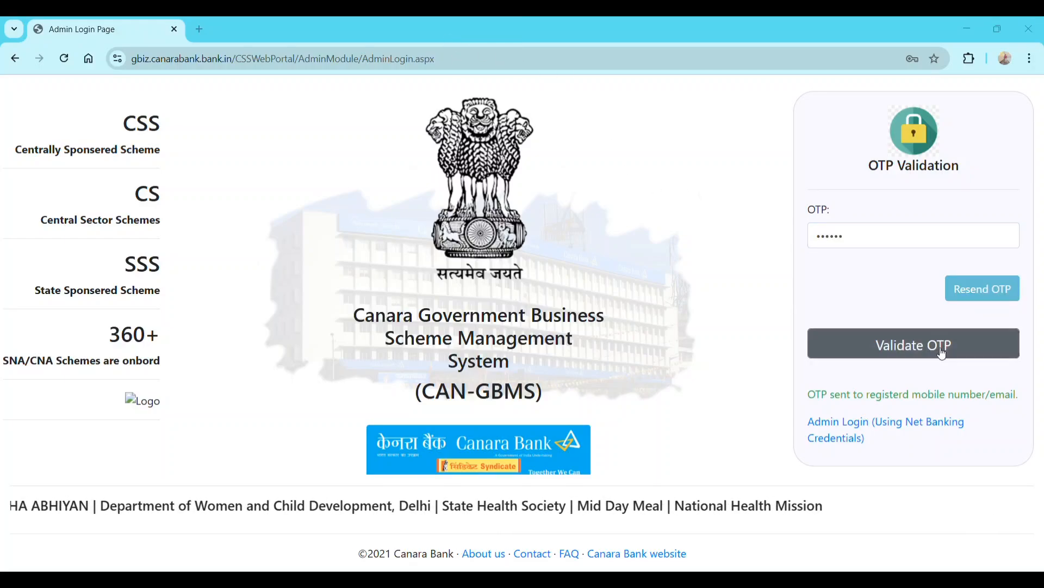
pyautogui.click(921, 353)
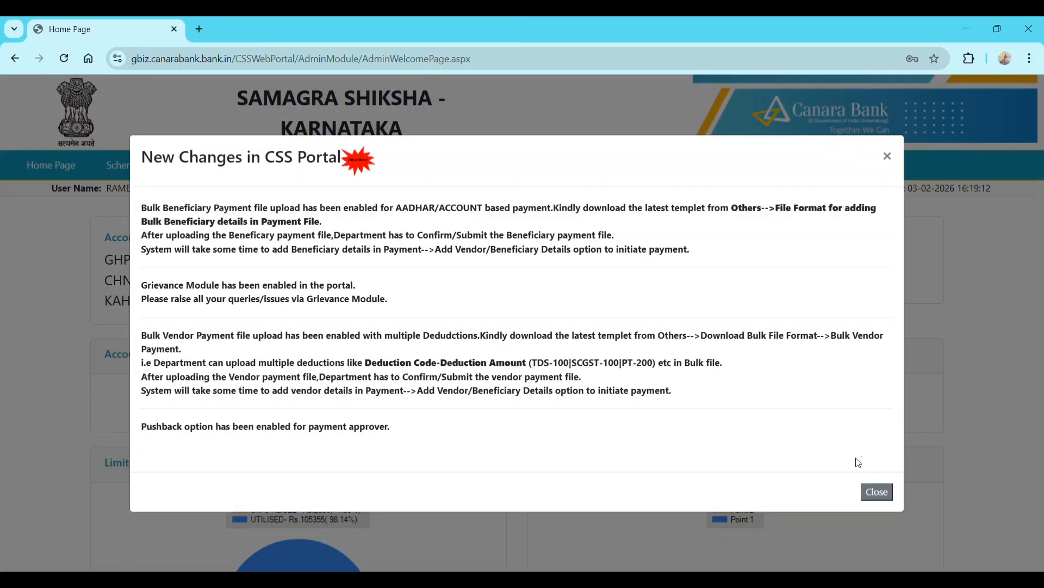
# - Dismiss the changes notice and open Approve > Payment > Approve Payment
pyautogui.click(880, 494)
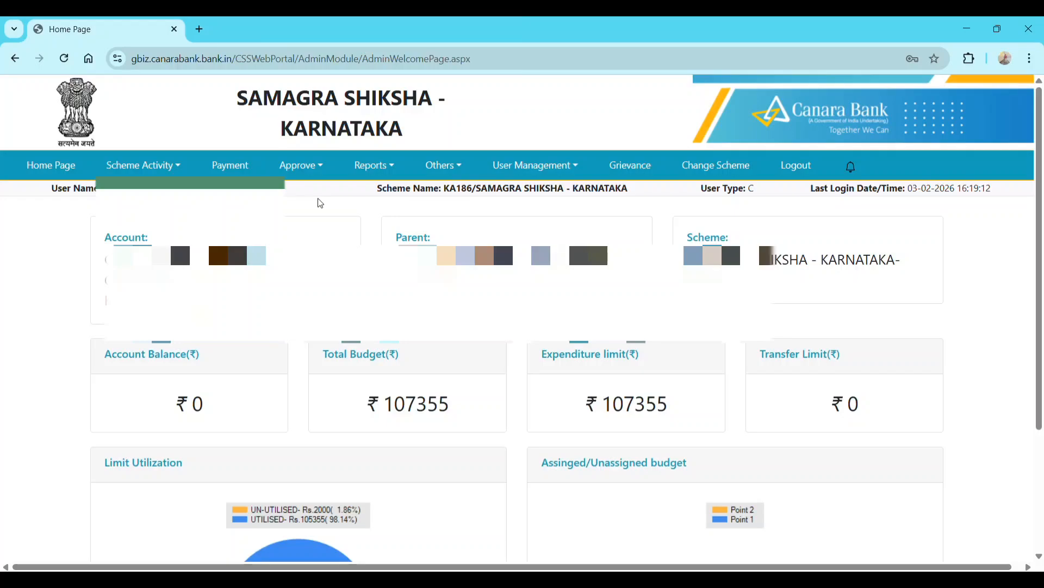
pyautogui.click(301, 171)
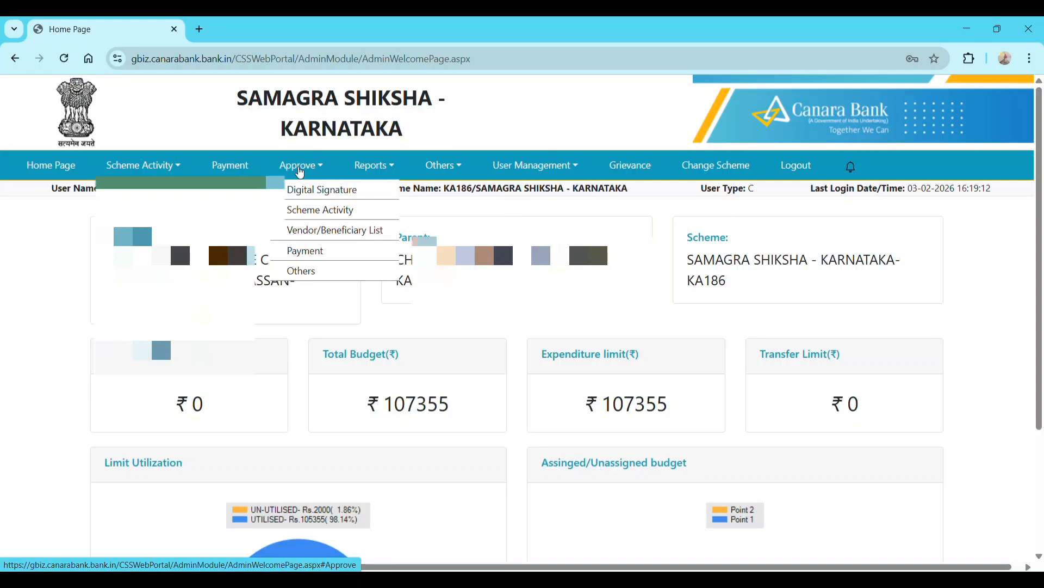
pyautogui.moveTo(329, 251)
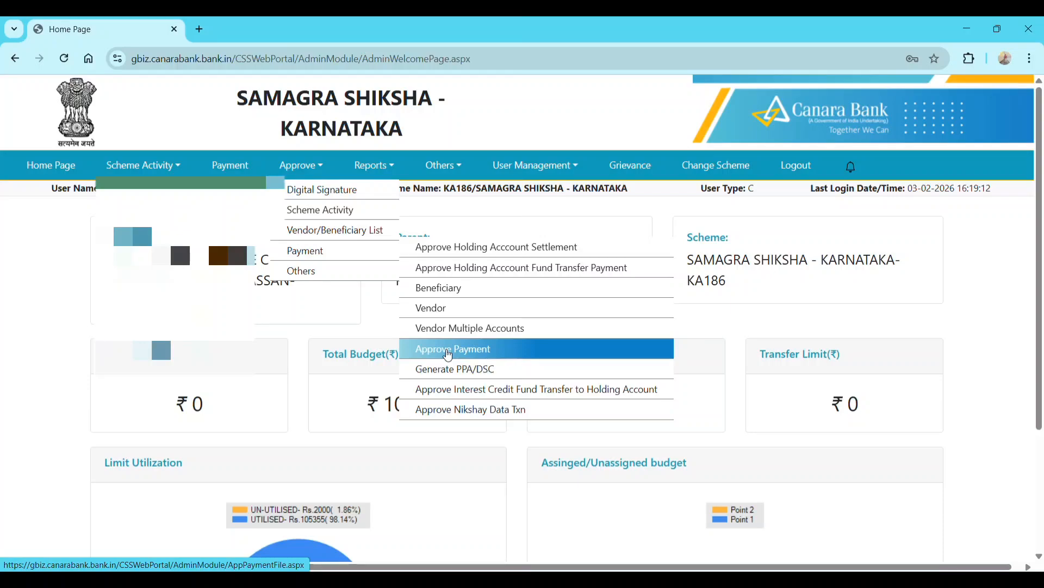
pyautogui.click(449, 351)
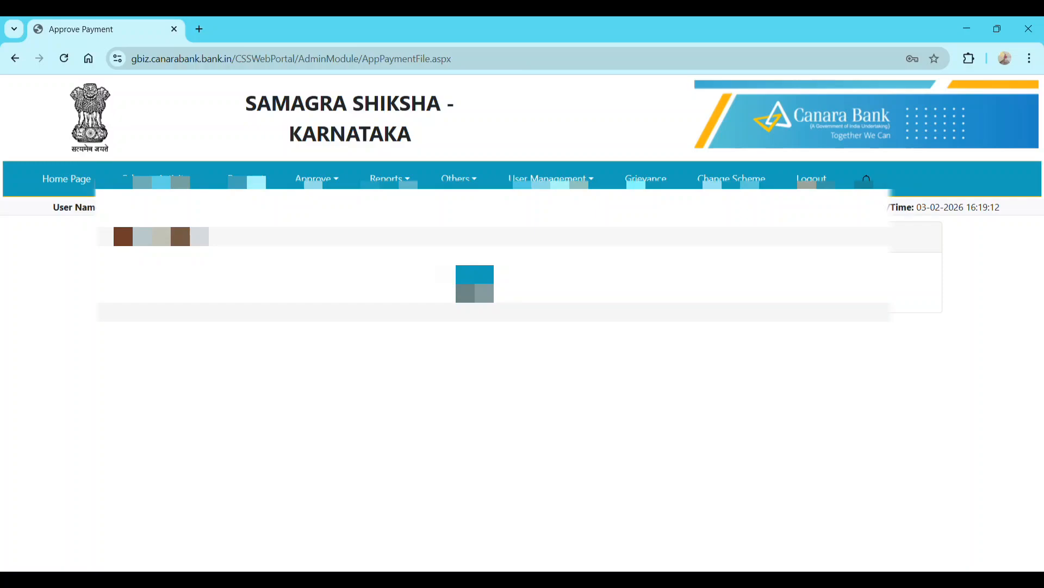
# - Fetch the only pending order and review its details totalling 2000 credit, 0 deduction
pyautogui.click(350, 288)
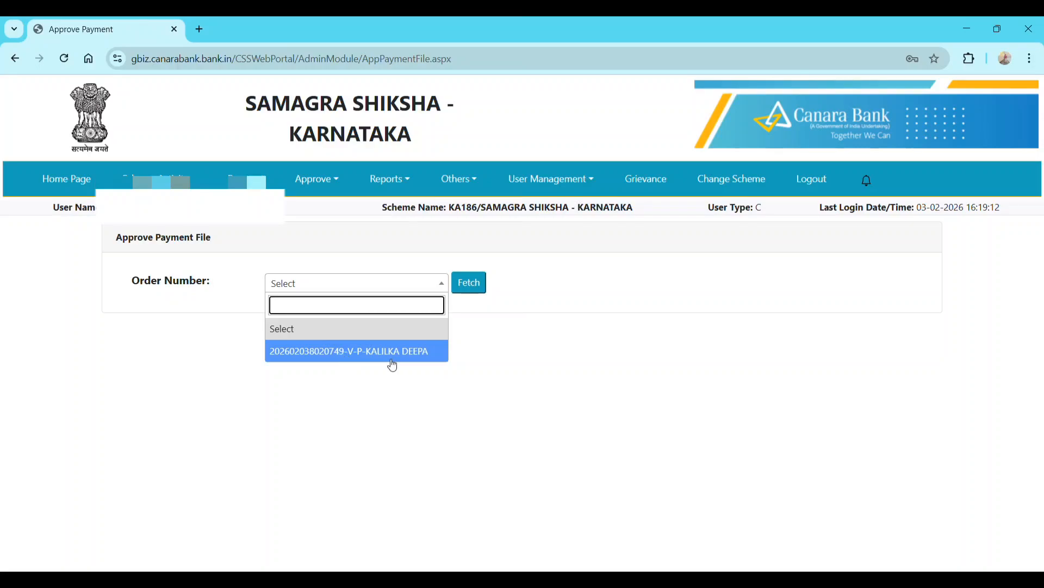
pyautogui.click(393, 363)
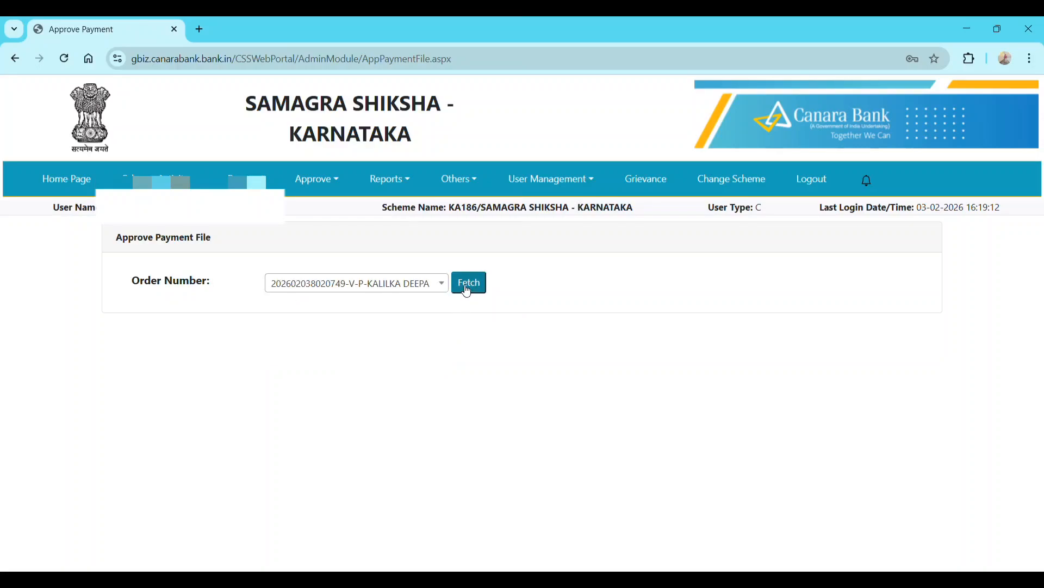
pyautogui.click(468, 288)
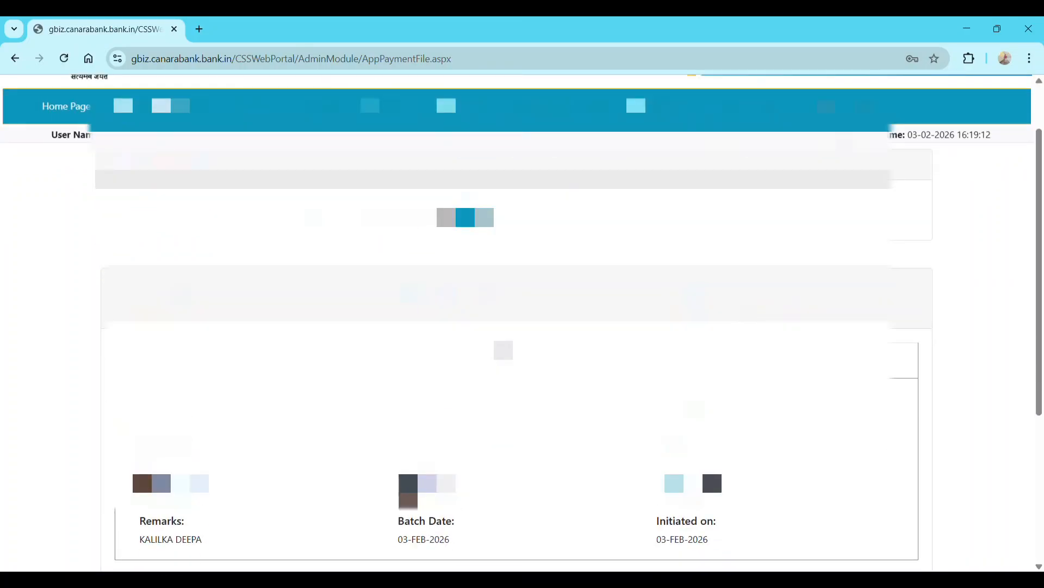
pyautogui.scroll(-2, 514, 348)
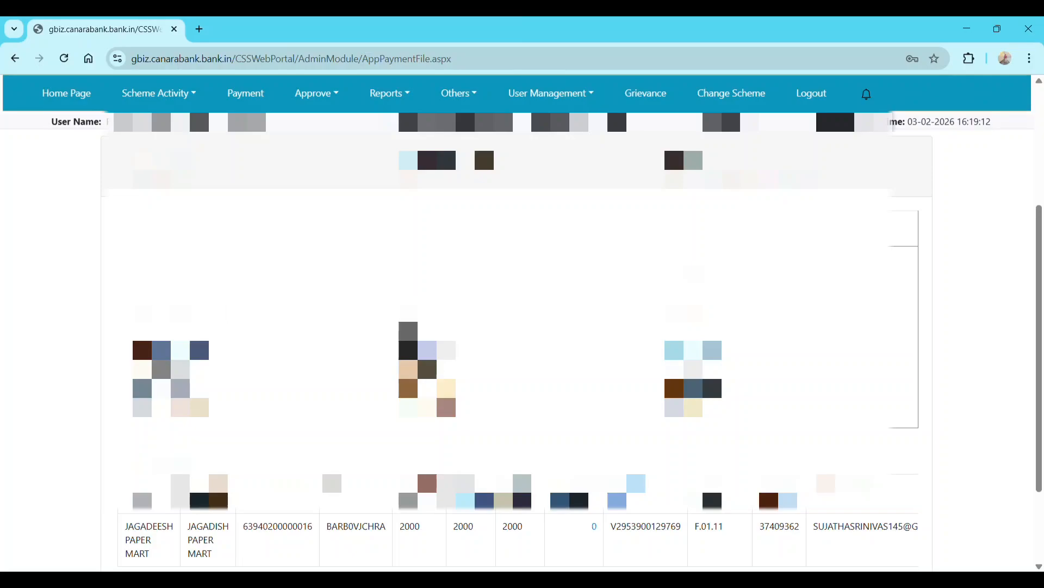
pyautogui.scroll(-2, 514, 348)
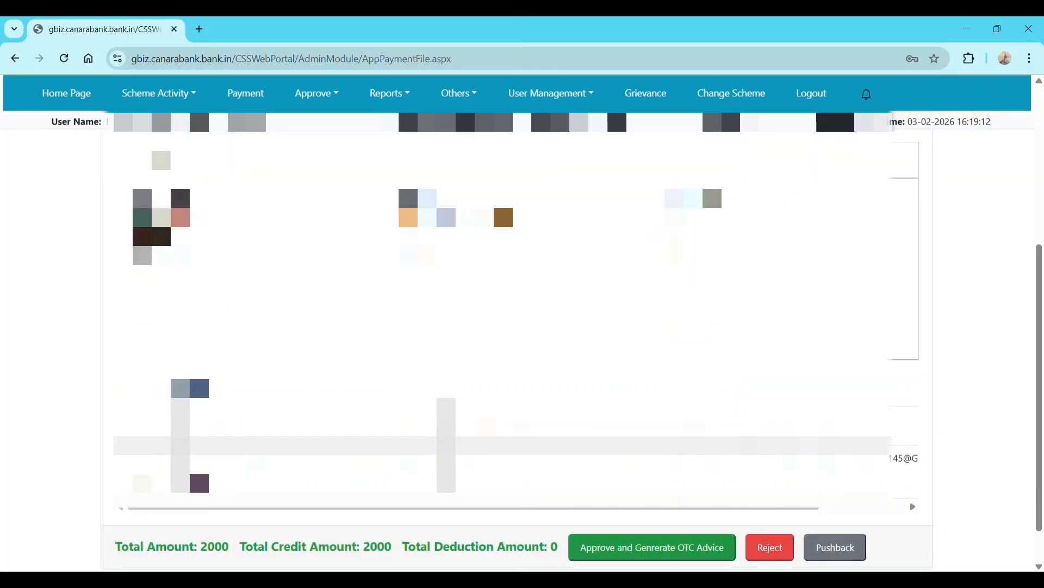
pyautogui.scroll(-1, 514, 349)
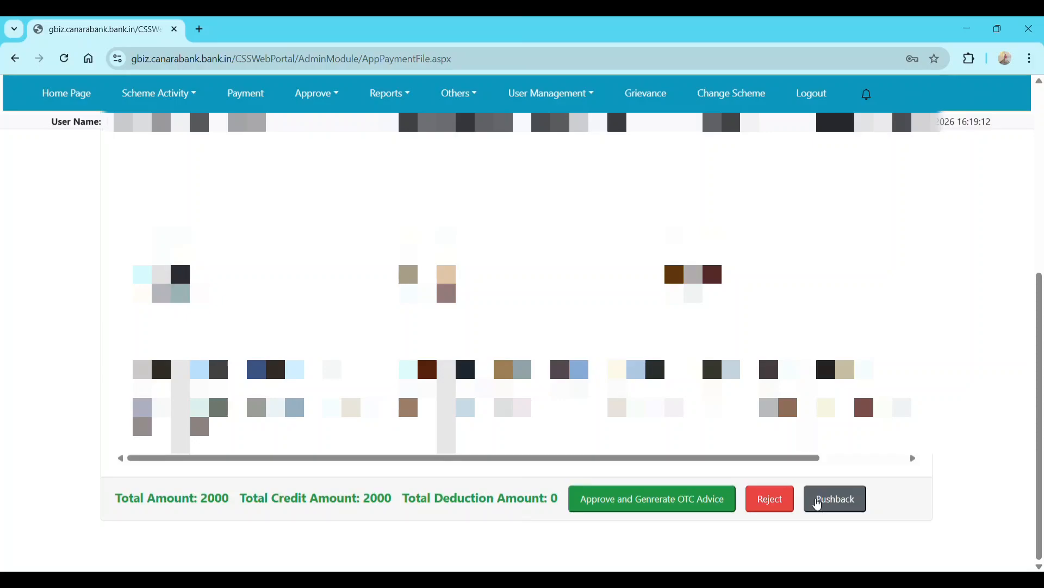
pyautogui.scroll(3, 649, 456)
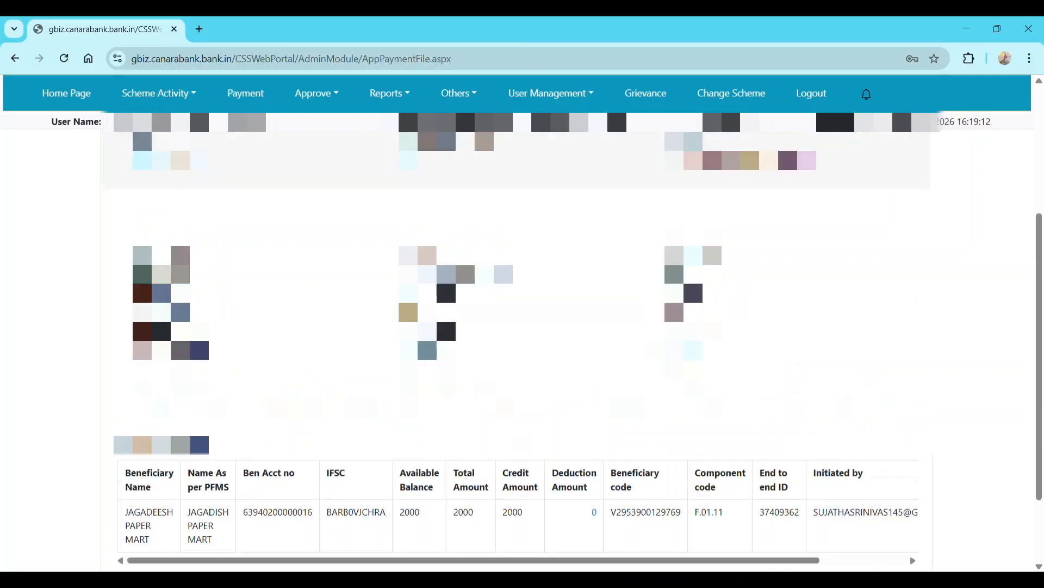
pyautogui.scroll(-3, 658, 512)
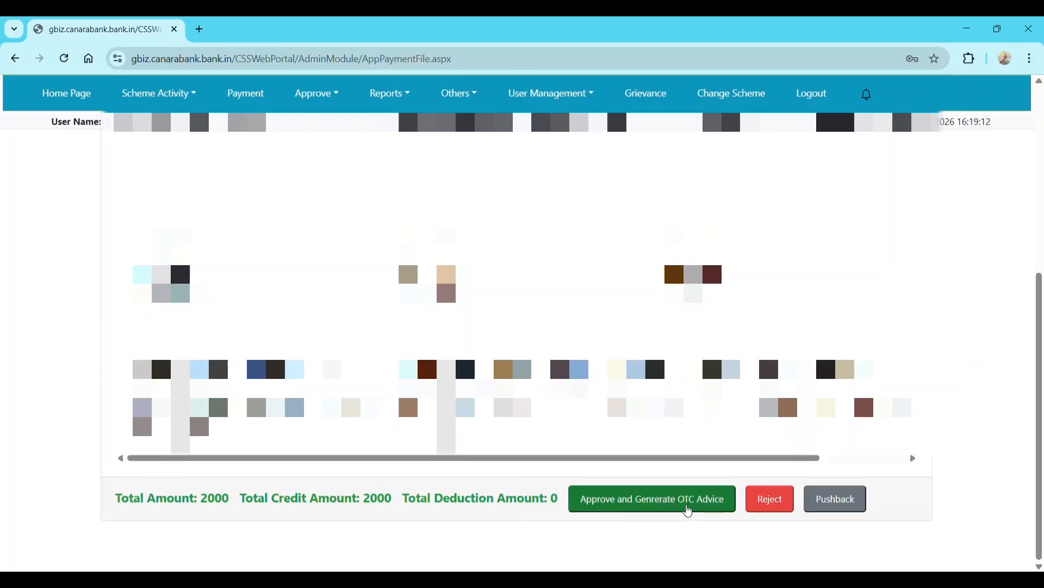
# - Approve the payment file with OTC advice generation and dismiss the success message
pyautogui.click(666, 510)
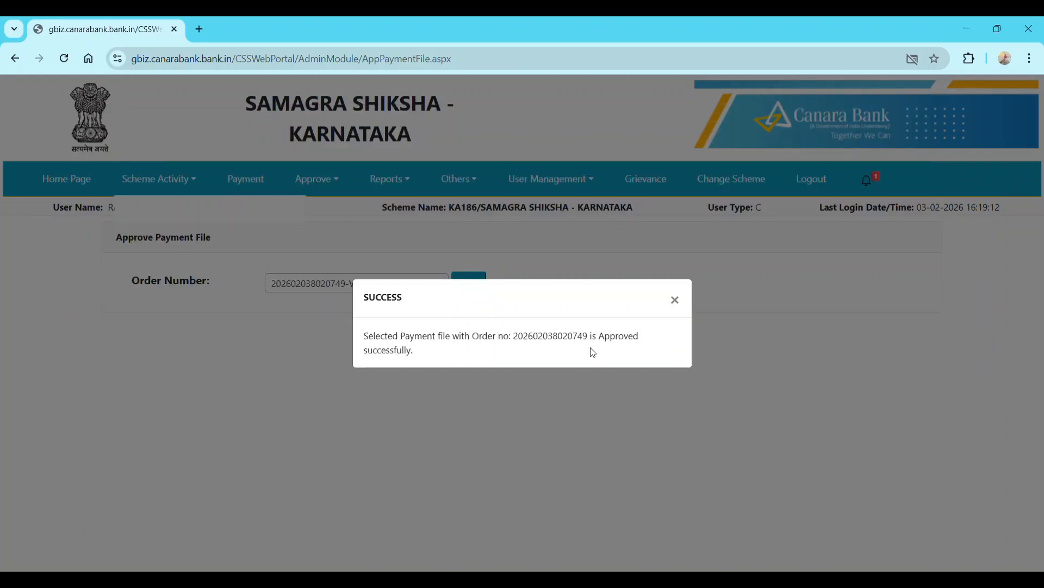
pyautogui.click(680, 308)
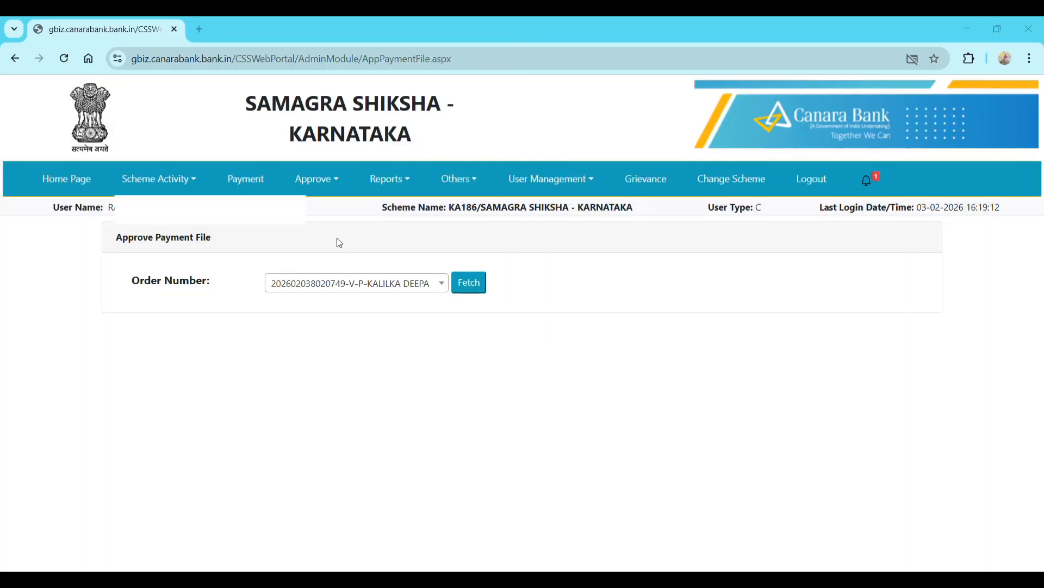
pyautogui.click(328, 183)
pyautogui.moveTo(343, 264)
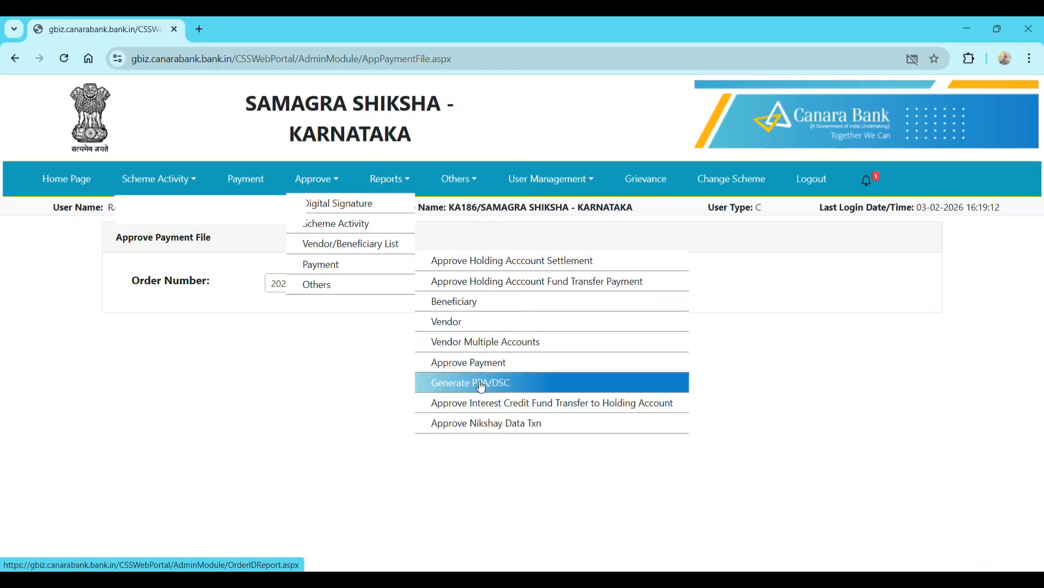
# - Open Generate PPA/DSC to list the approved OTC order files
pyautogui.click(497, 387)
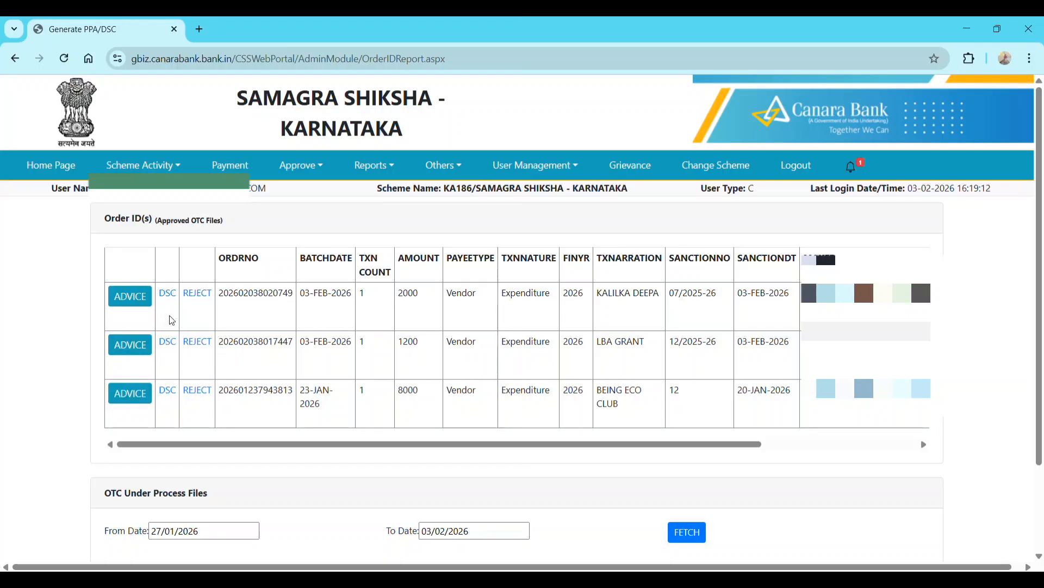
# - Open the advice for the approved 2000 order and send it to print
pyautogui.click(129, 297)
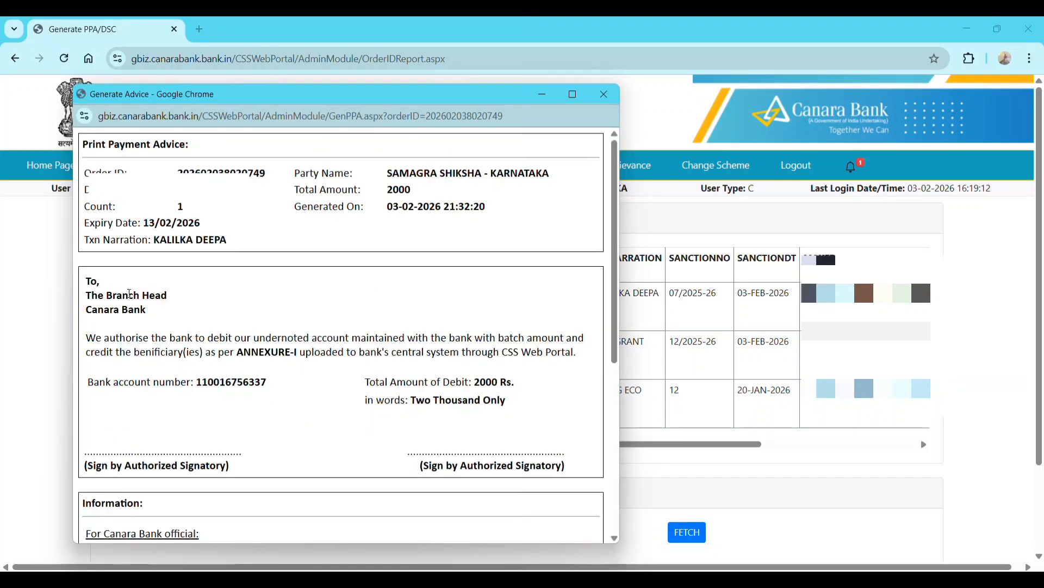
pyautogui.scroll(-6, 130, 293)
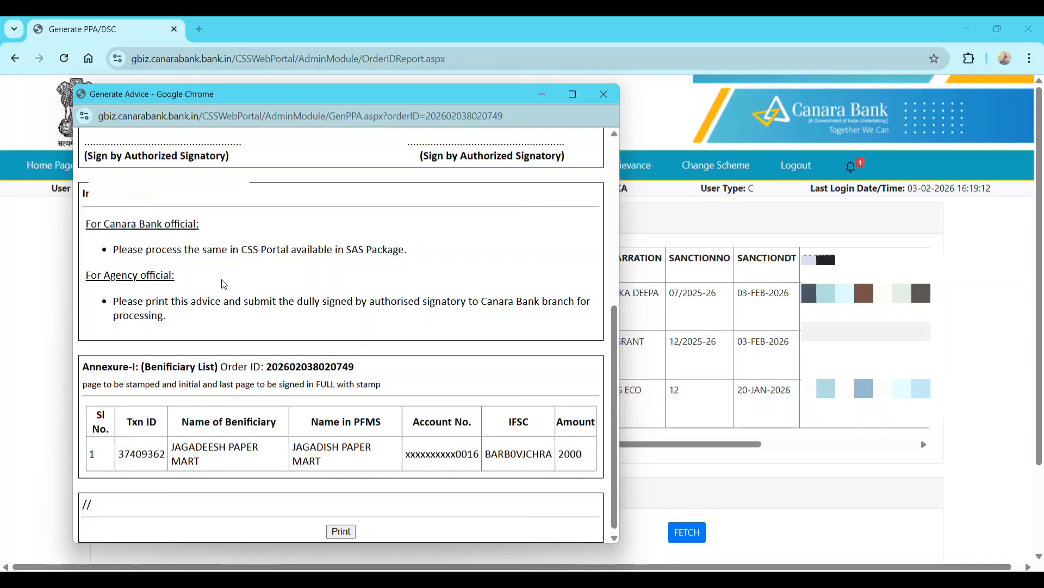
pyautogui.scroll(6, 224, 285)
pyautogui.scroll(-6, 225, 287)
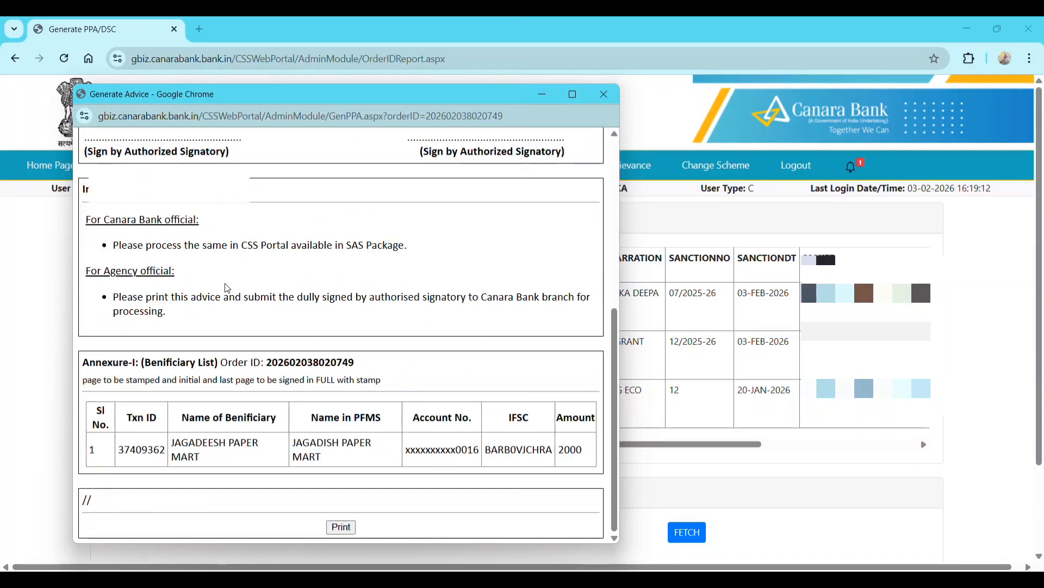
pyautogui.click(342, 527)
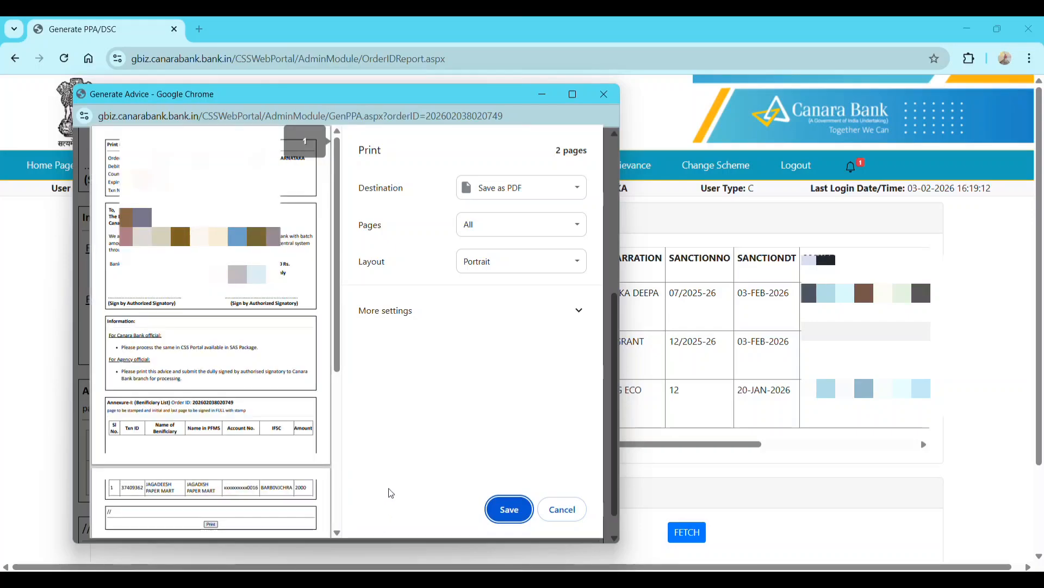
# - Under More settings, lower the print scale from 105 to 96
pyautogui.click(449, 321)
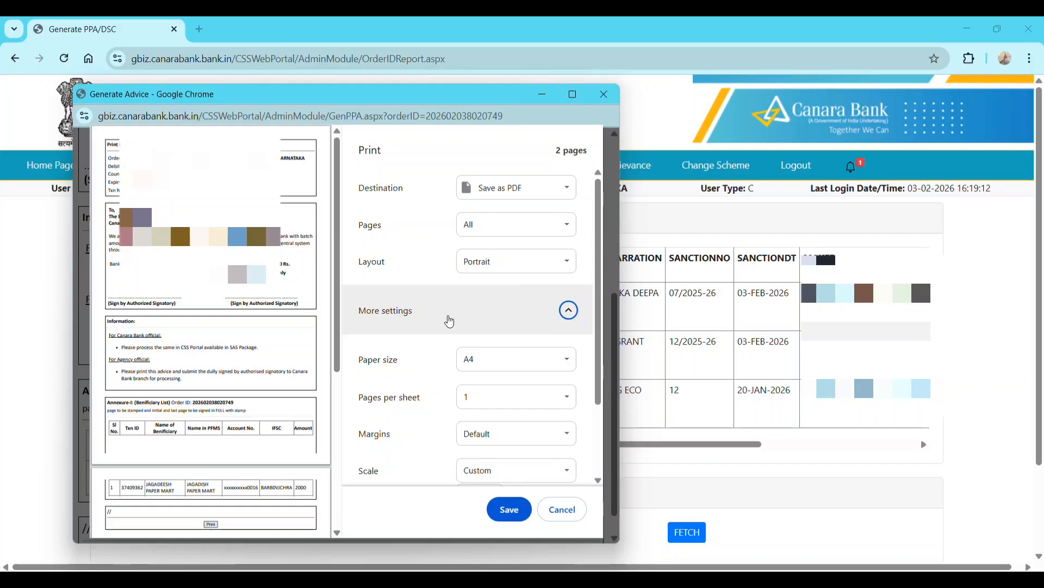
pyautogui.scroll(-2, 485, 387)
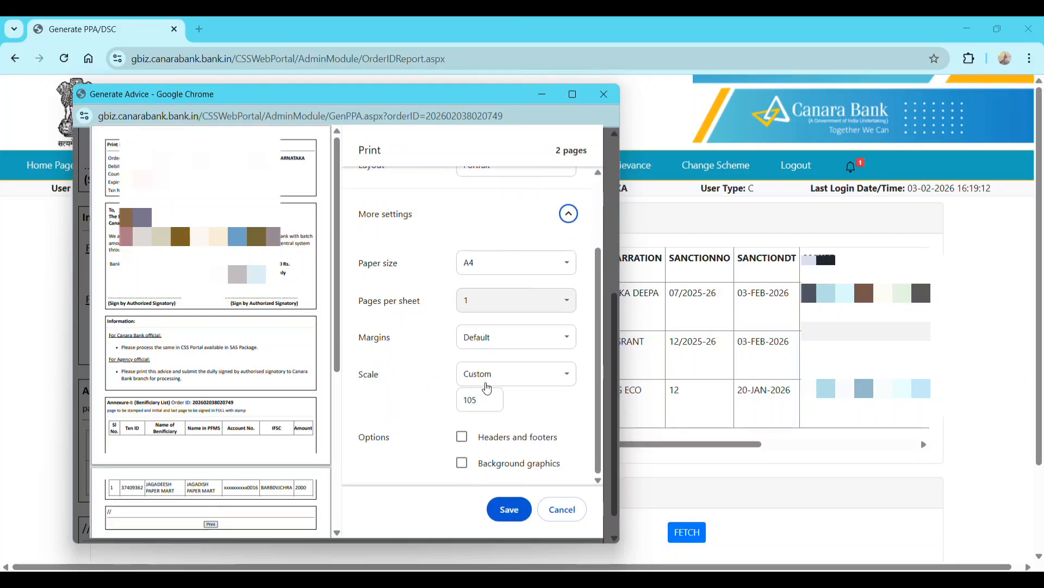
pyautogui.click(493, 404)
pyautogui.click(494, 404)
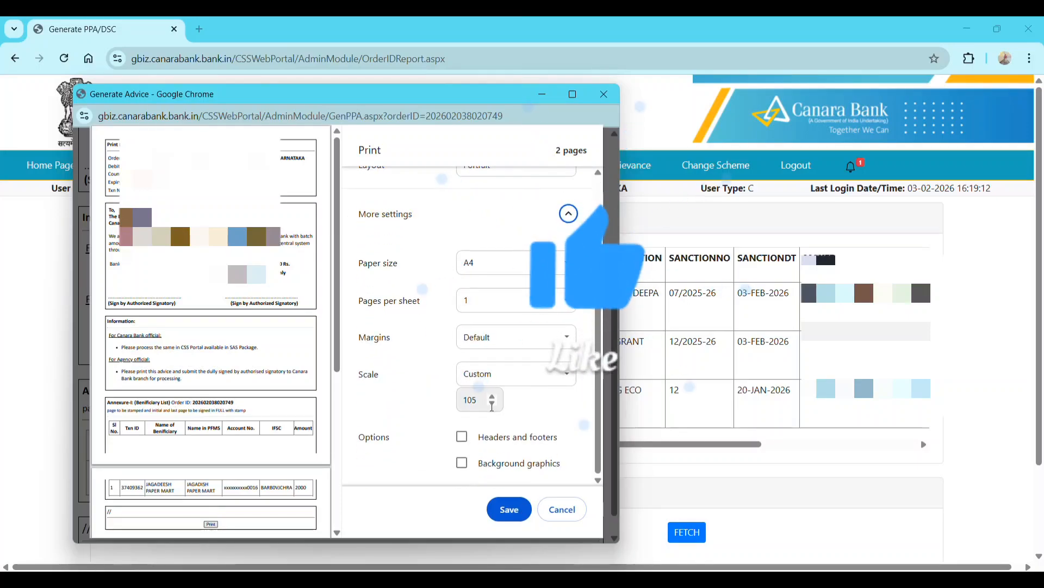
pyautogui.click(493, 405)
pyautogui.click(493, 404)
pyautogui.click(494, 405)
pyautogui.click(493, 405)
pyautogui.click(493, 405)
pyautogui.click(494, 405)
pyautogui.click(493, 405)
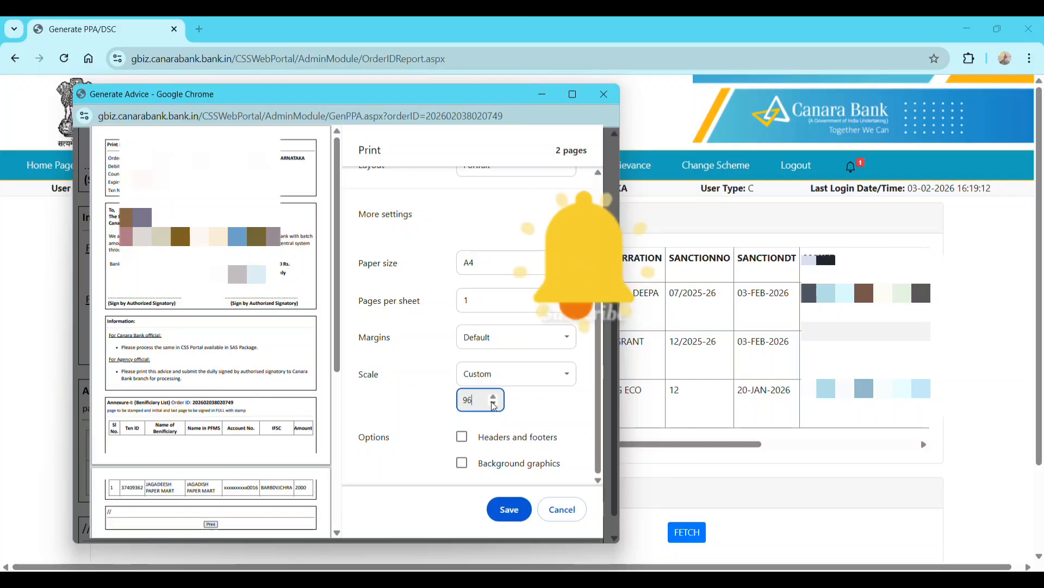